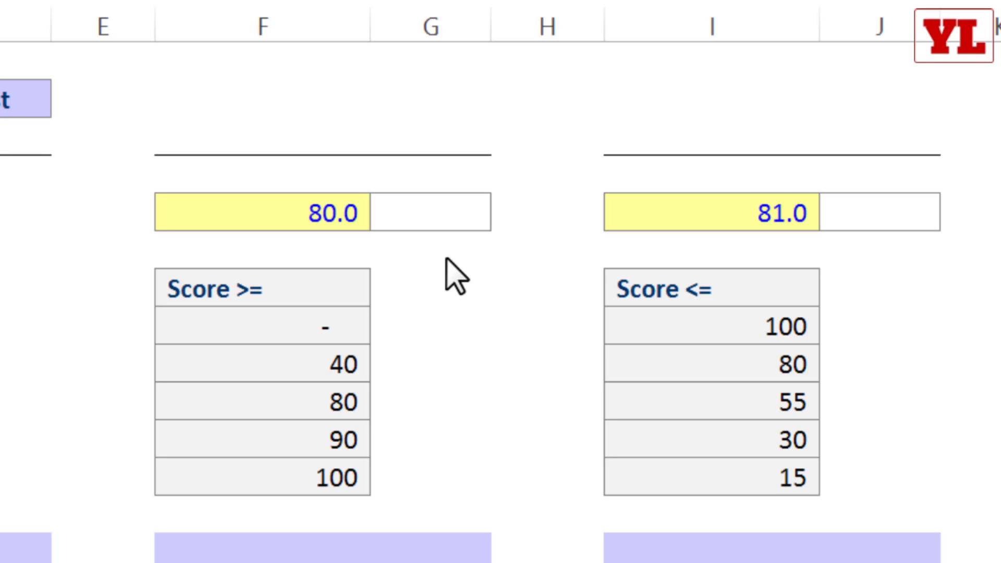
Step: Draft a trial MATCH formula above the score tables and preview its match type options
click(429, 210)
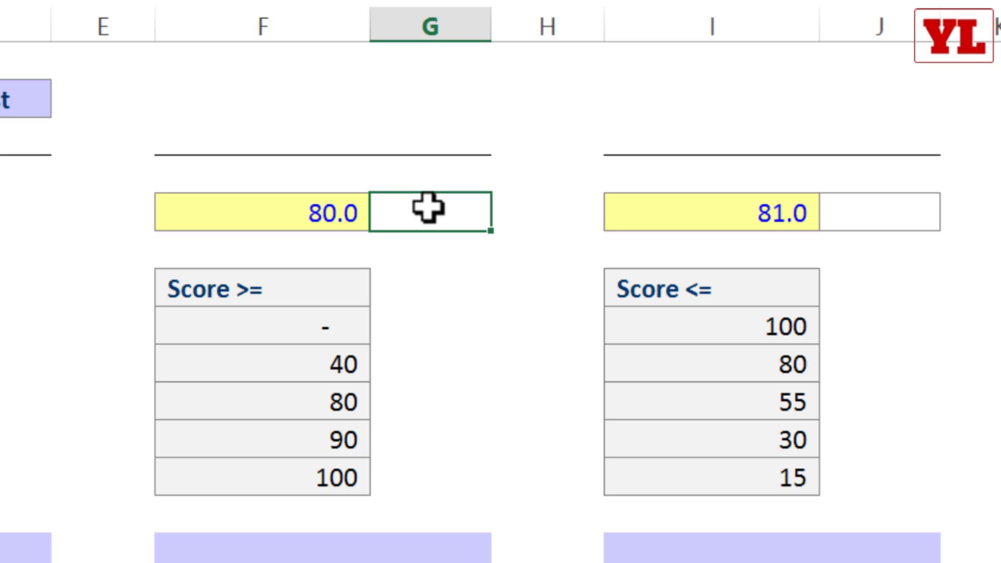
click(302, 114)
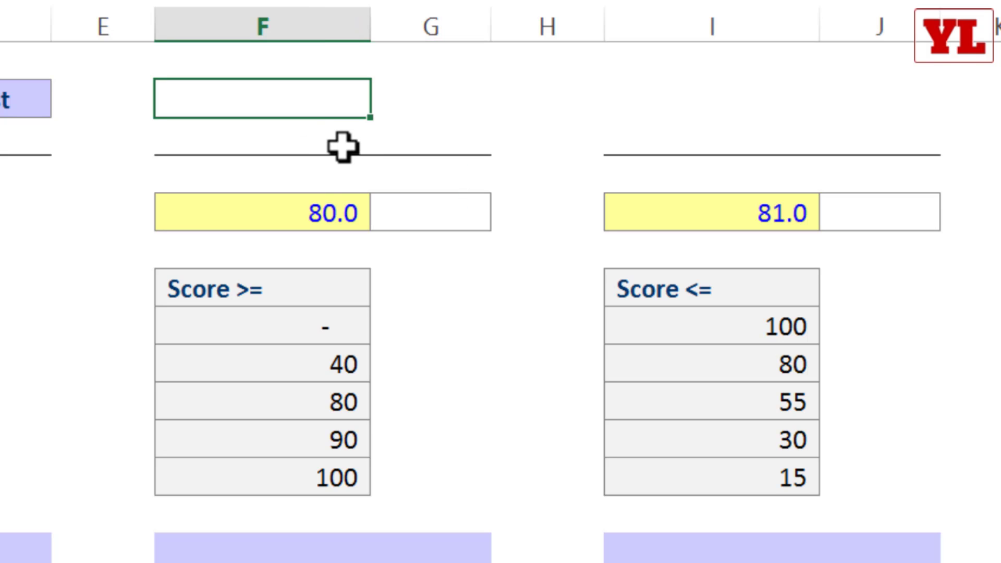
text(=matc)
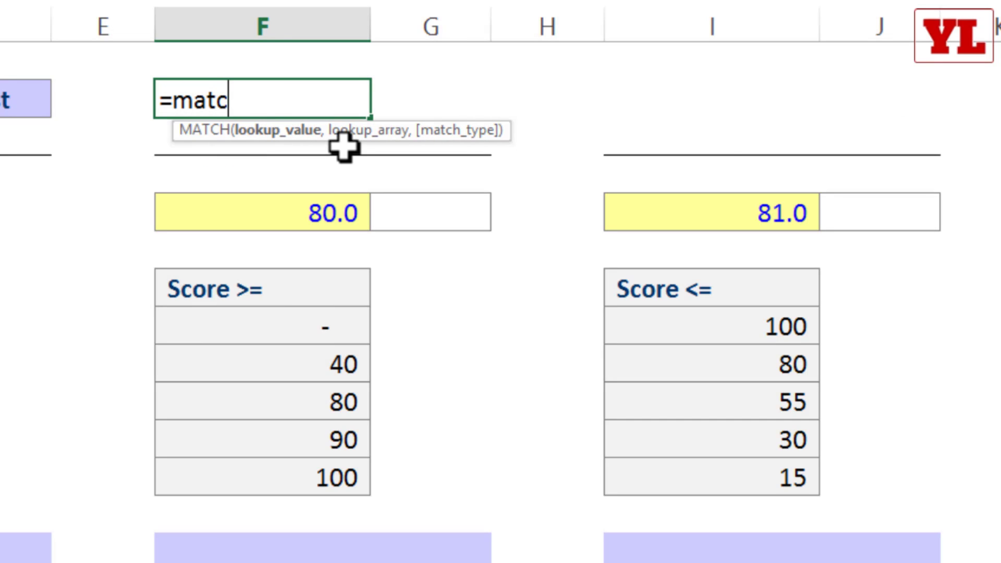
key(Tab)
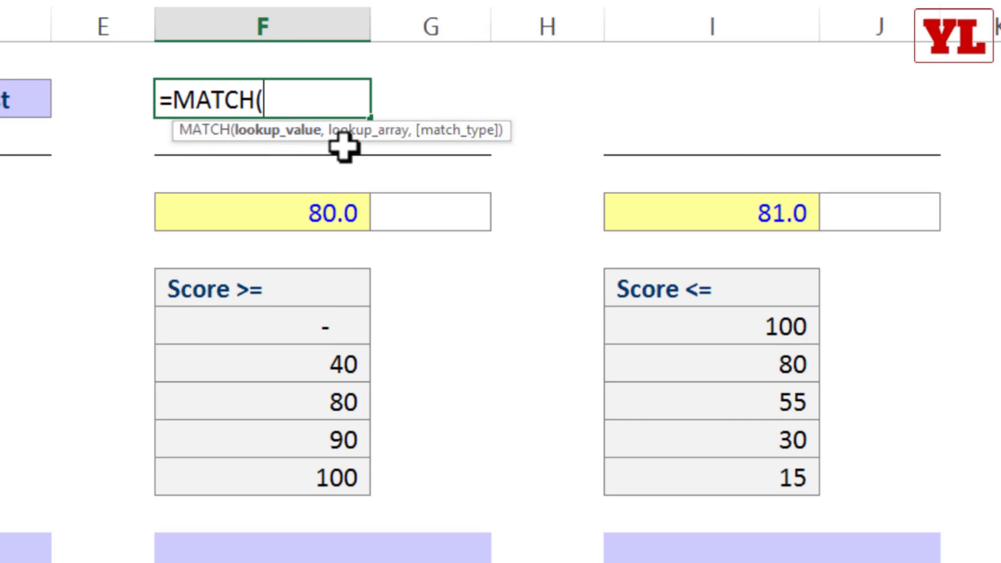
text(a,a)
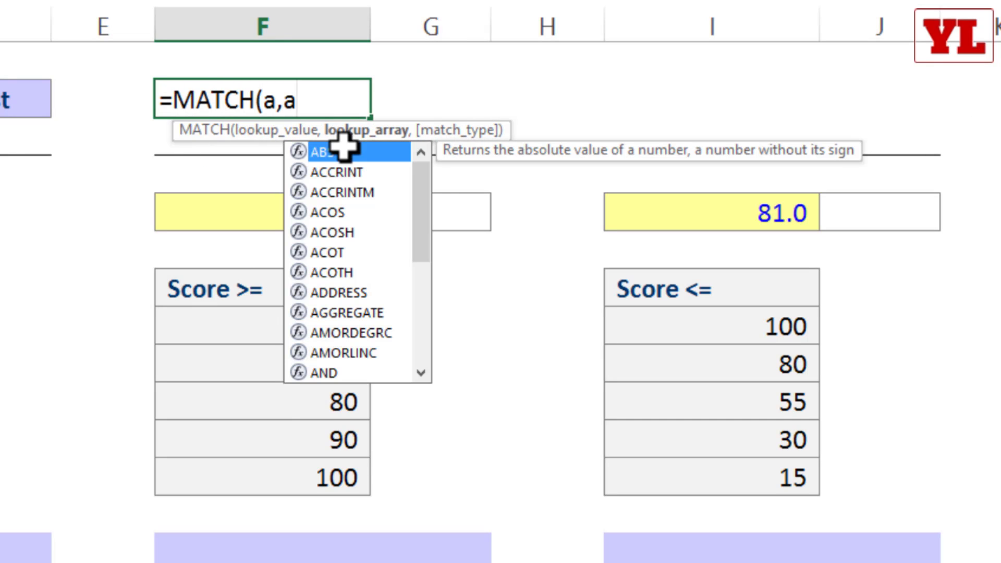
text(,)
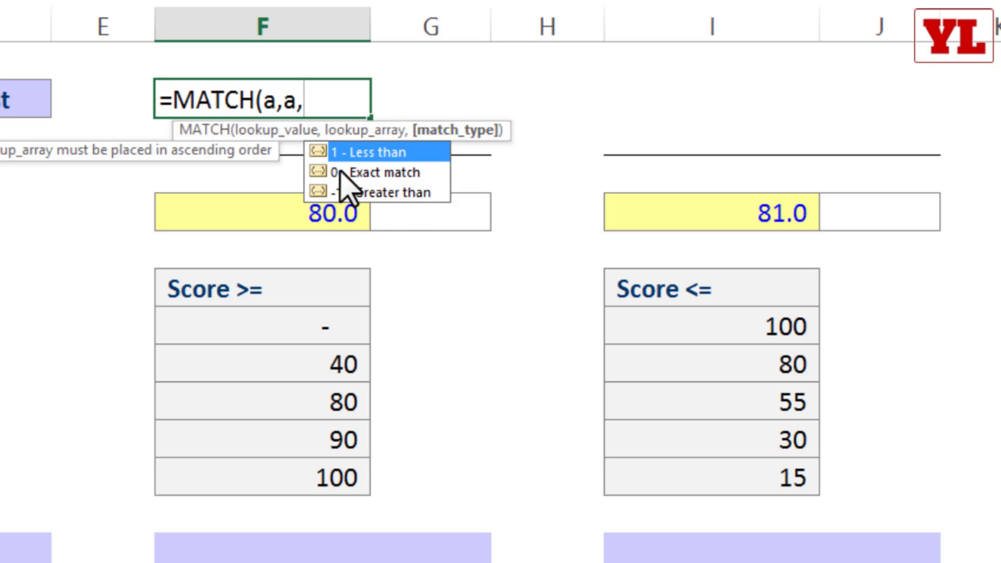
click(380, 172)
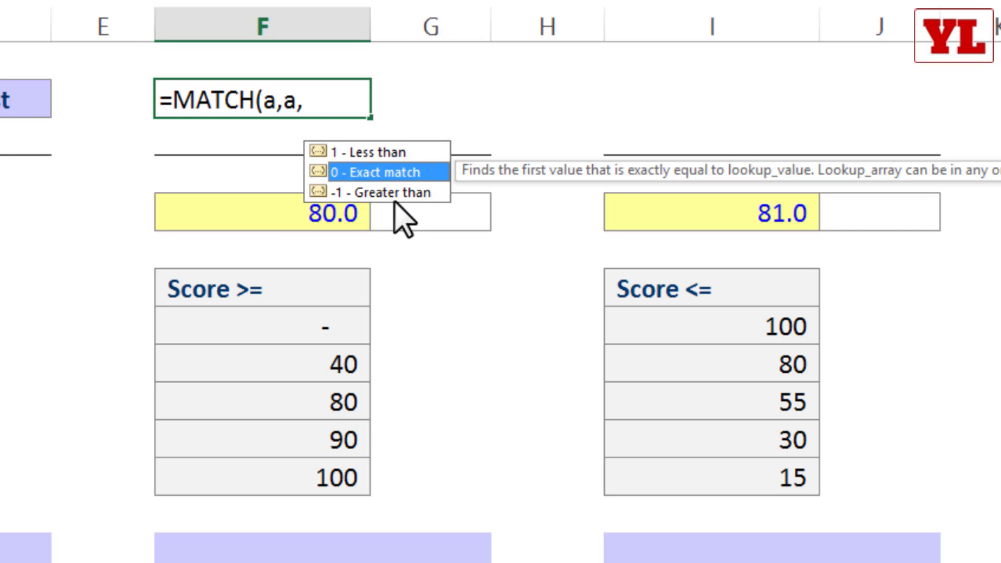
key(Escape)
key(Escape)
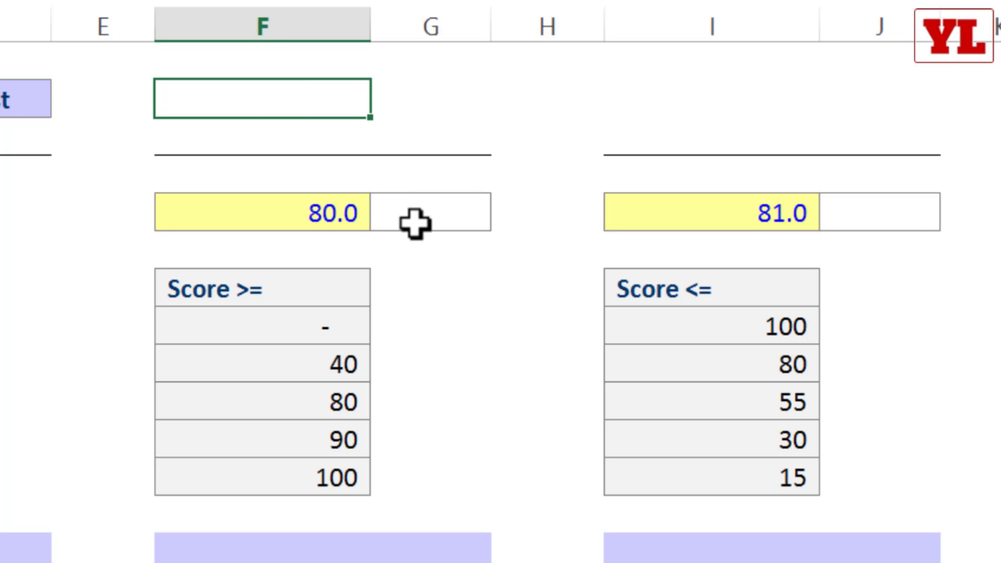
Step: Select the ascending Score >= thresholds and review the 40, 80, 90 and 100 values
key(Down)
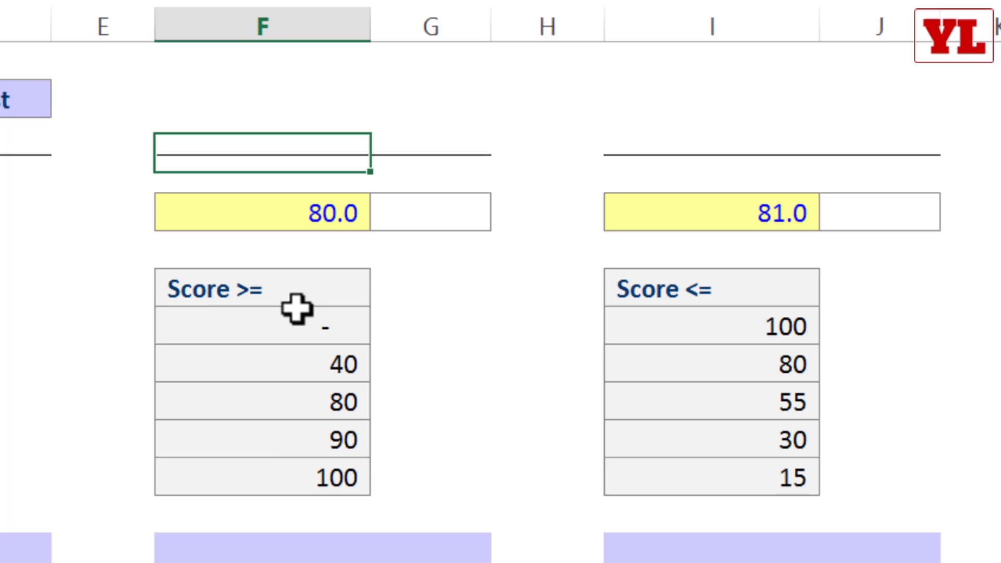
drag(299, 301, 292, 480)
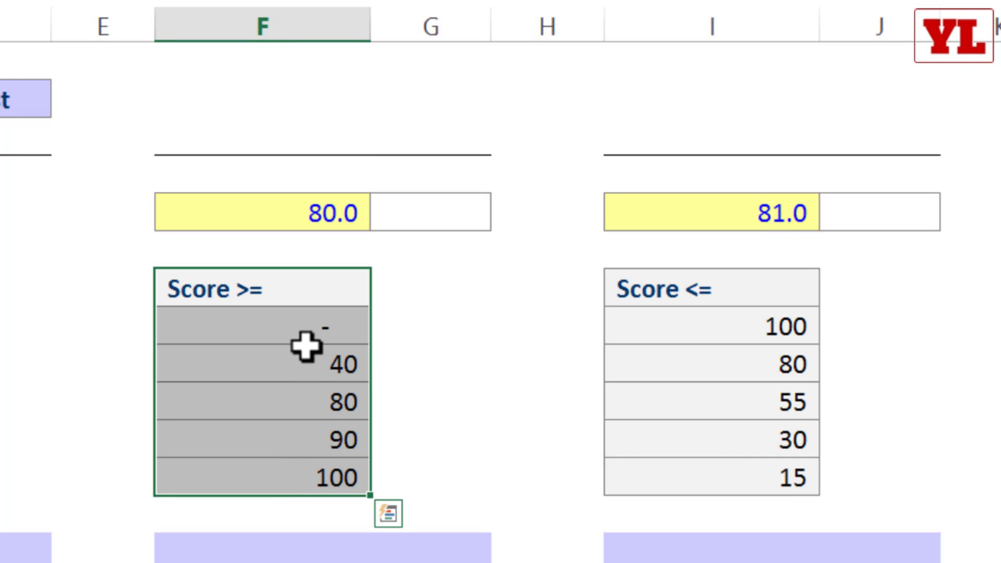
drag(308, 327, 295, 471)
click(302, 328)
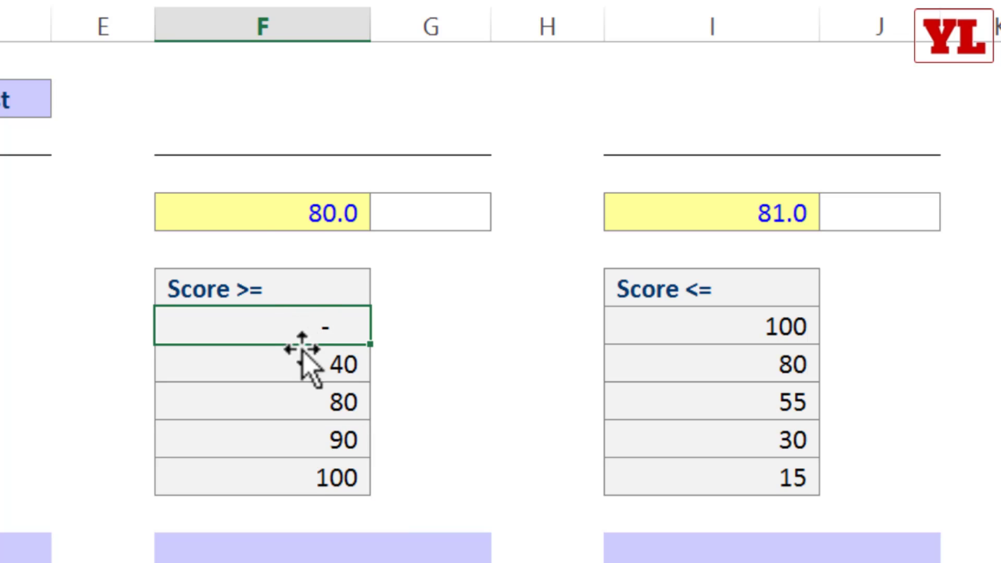
click(314, 362)
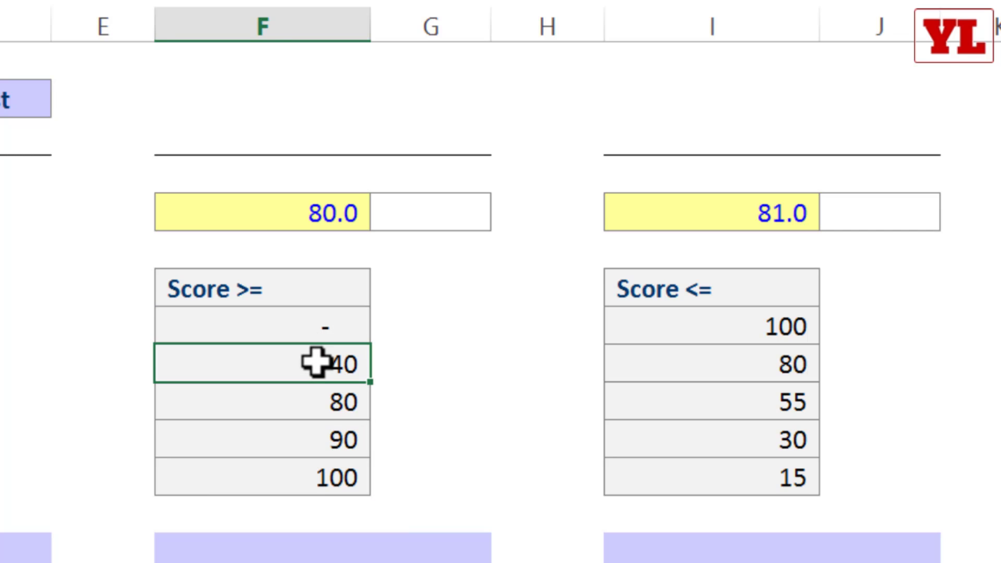
click(327, 402)
click(324, 445)
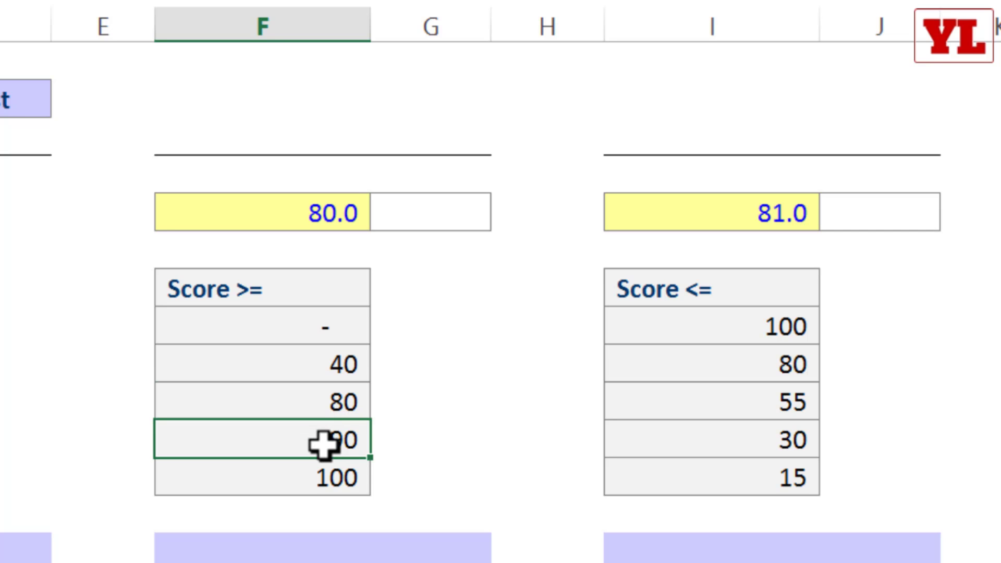
click(338, 482)
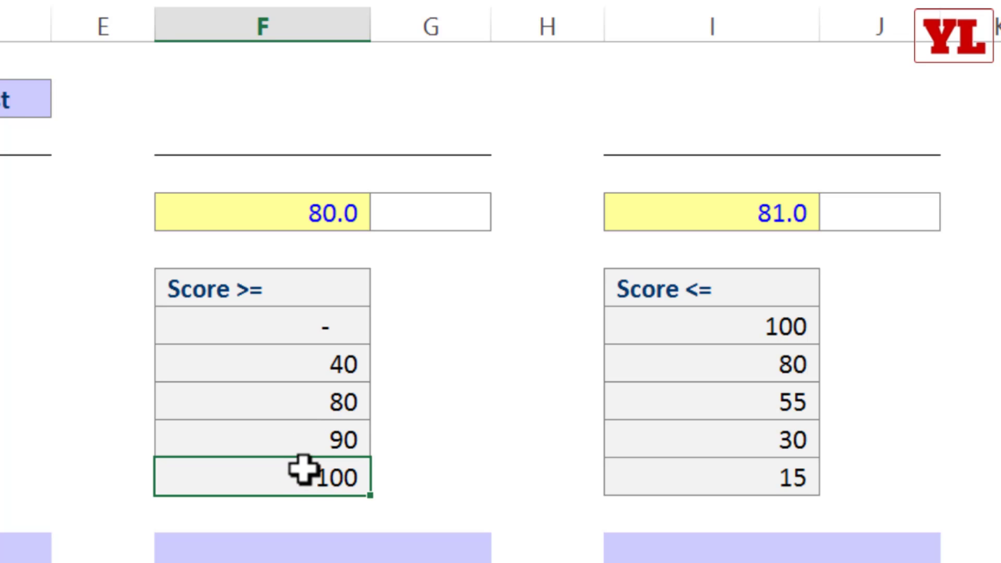
Step: Change the score in F8 from 80.0 to 81 and copy the 80 threshold cell
click(311, 202)
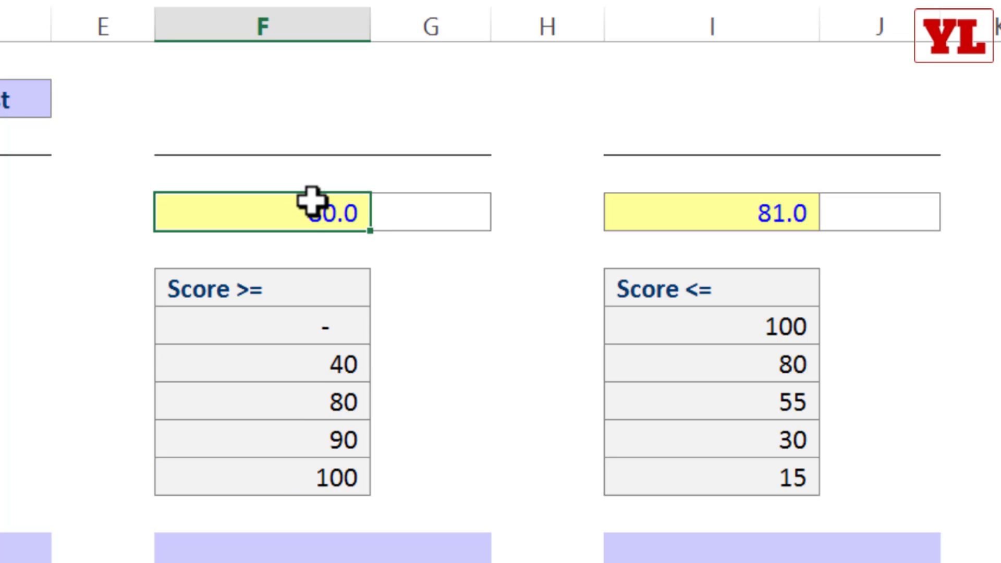
text(81)
key(Tab)
click(340, 325)
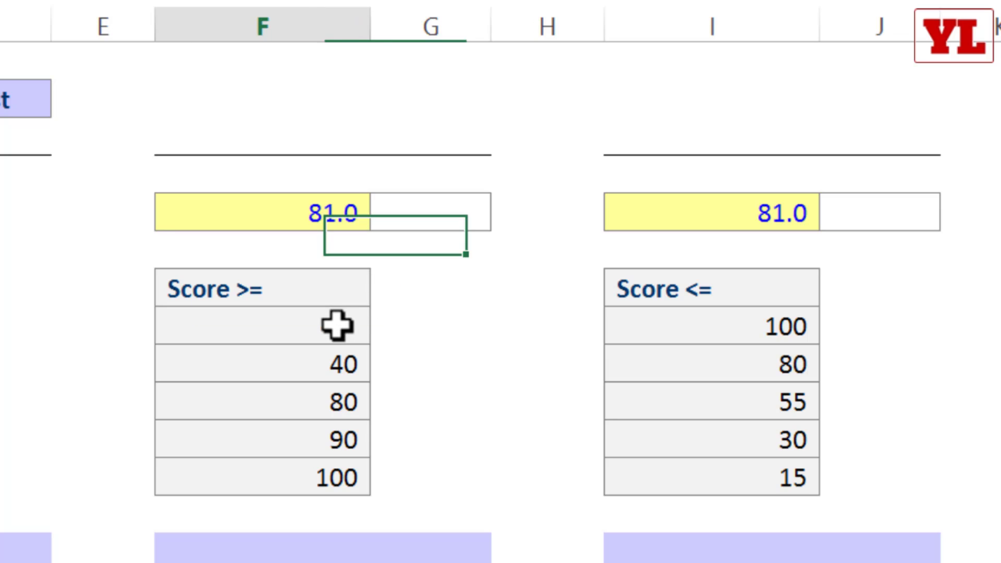
click(342, 358)
click(339, 403)
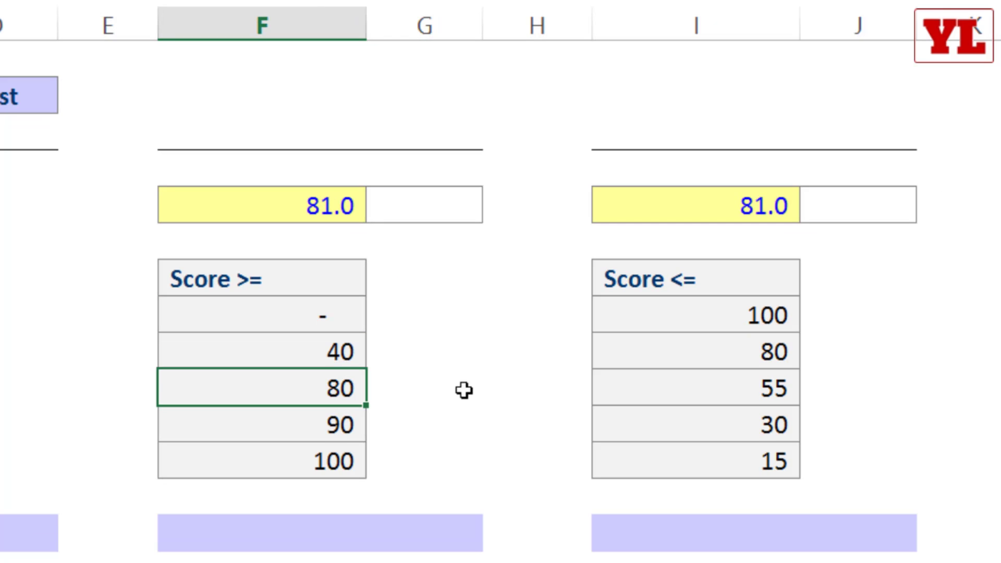
key(ctrl+c)
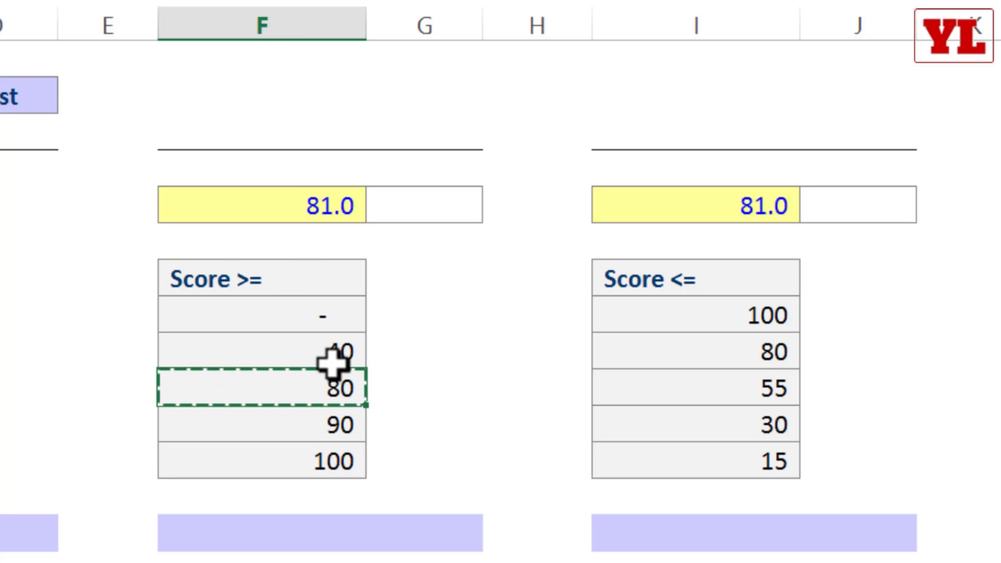
Step: Start a MATCH formula in G8 with F8 as lookup value and locked range $F$11:$F$15
click(420, 205)
text(=)
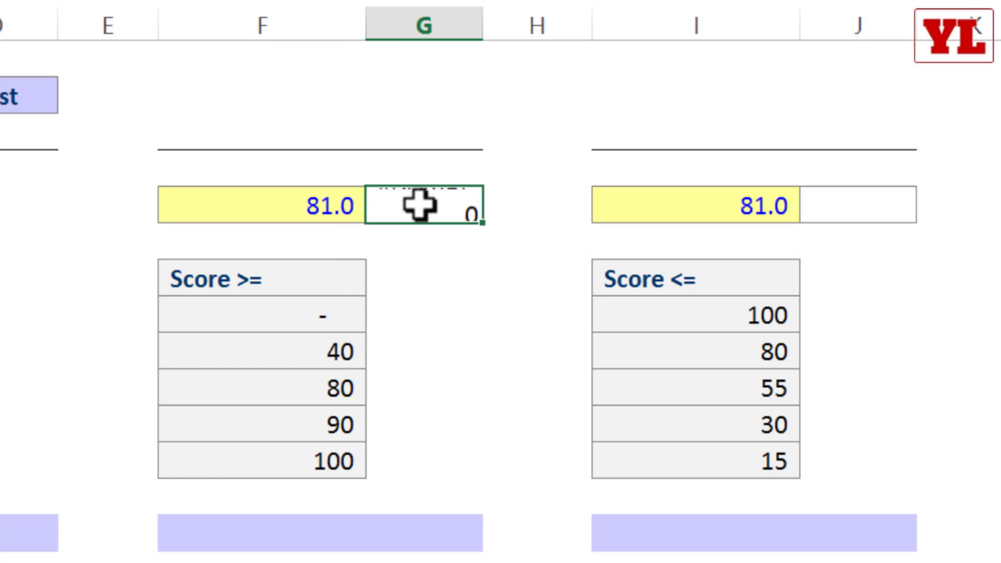
key(Tab)
click(425, 205)
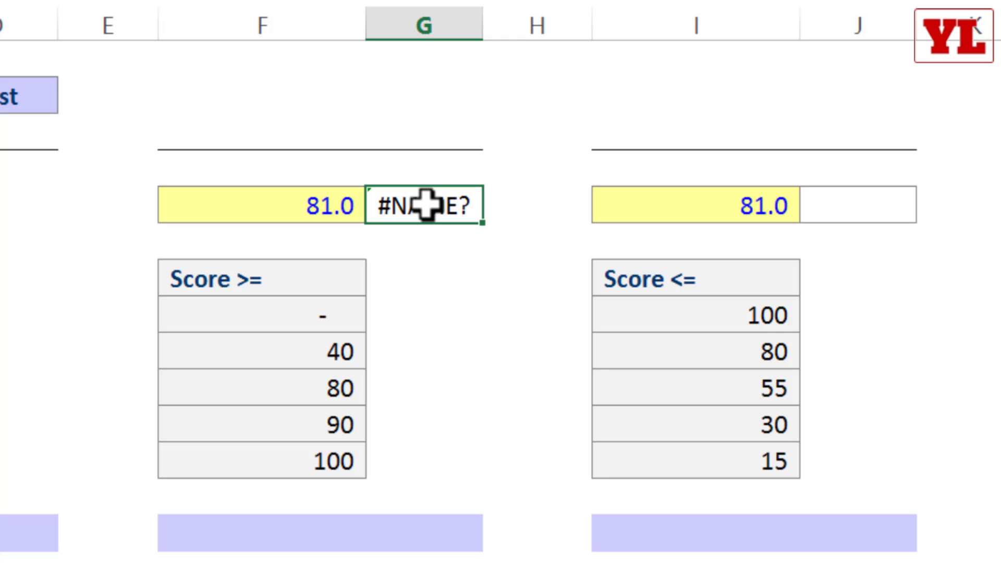
text(=ma)
key(Tab)
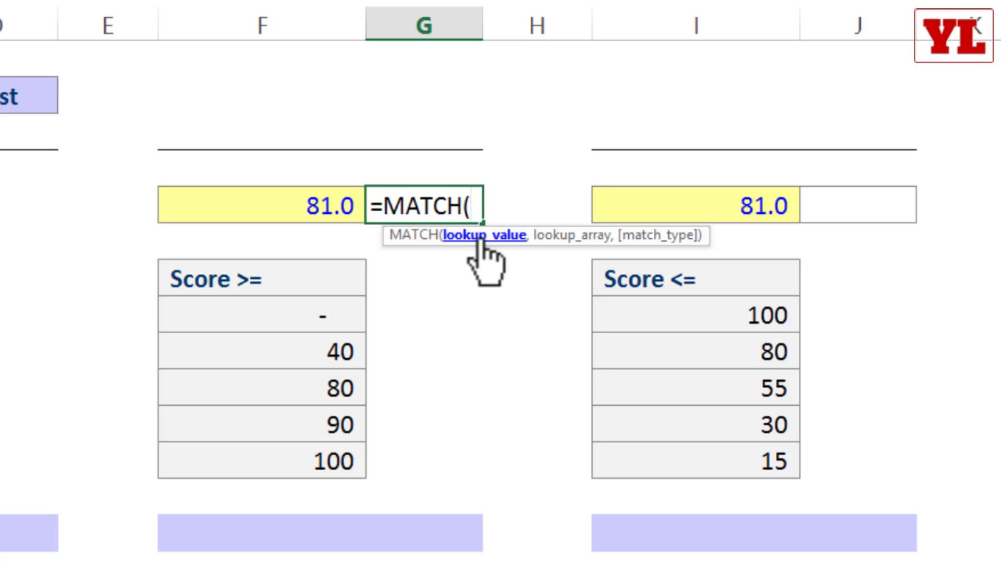
click(316, 197)
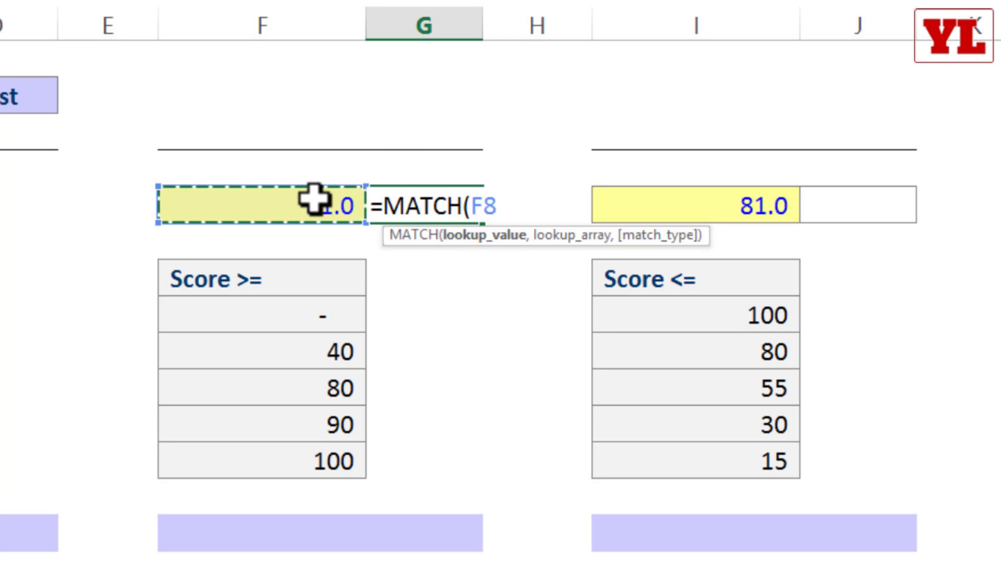
text(,)
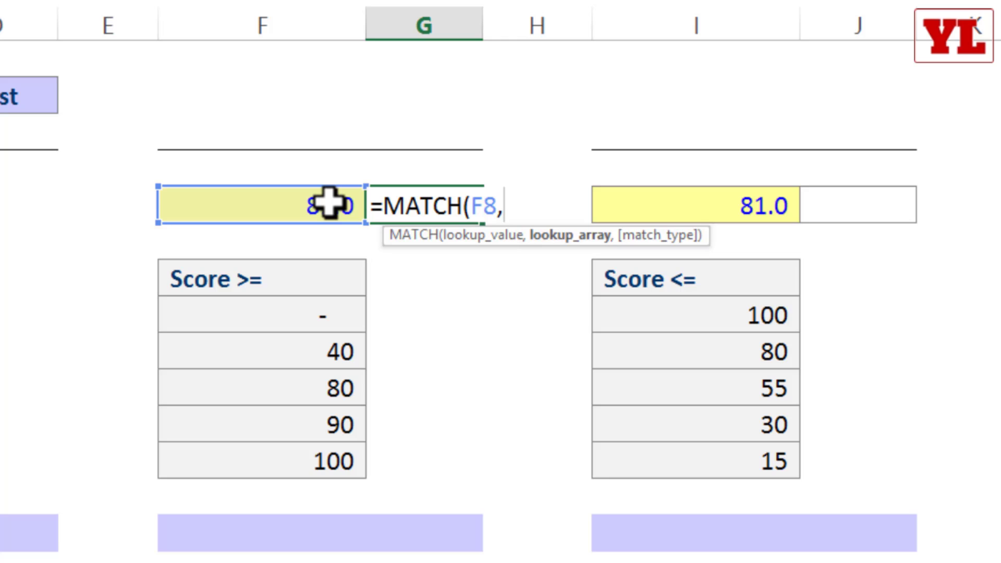
click(286, 311)
drag(286, 312, 288, 459)
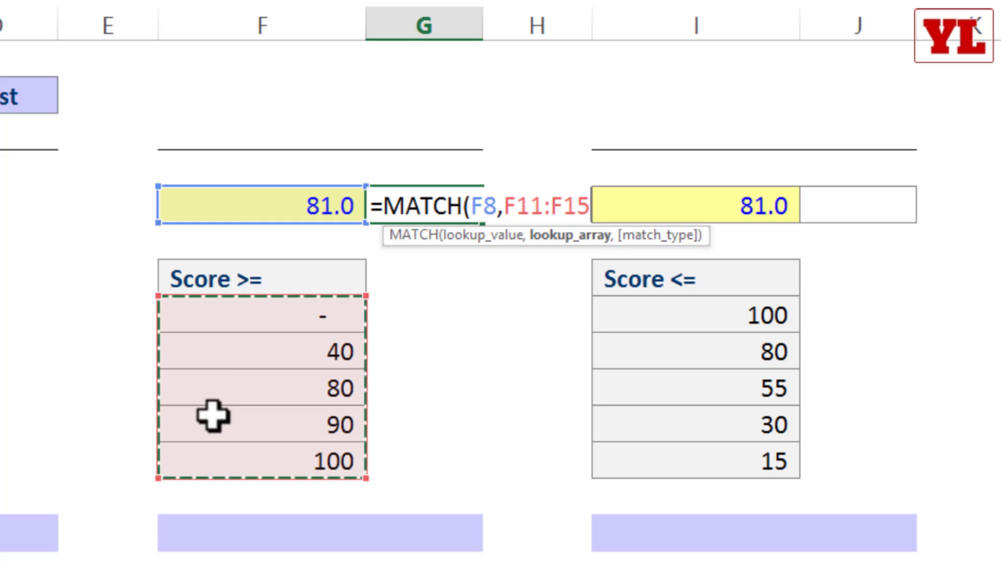
key(F4)
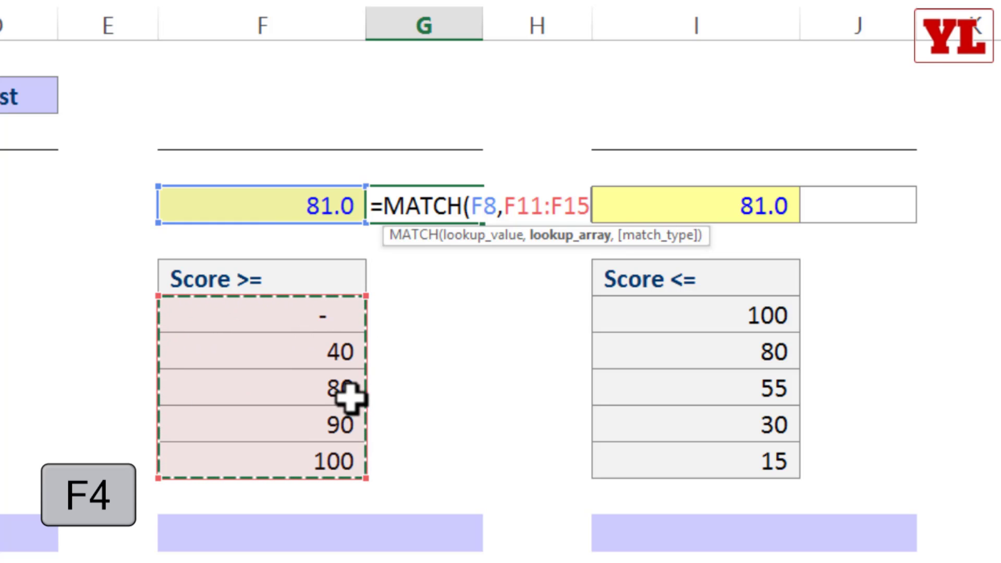
key(F4)
Step: Add match type 1 to finish the formula, which returns 3, and review it
text(,)
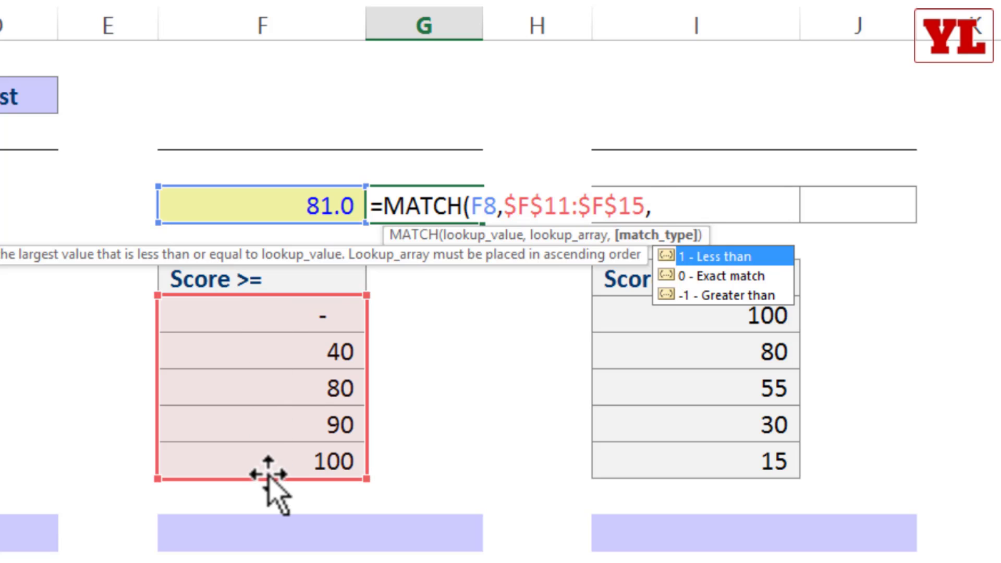
text(1)
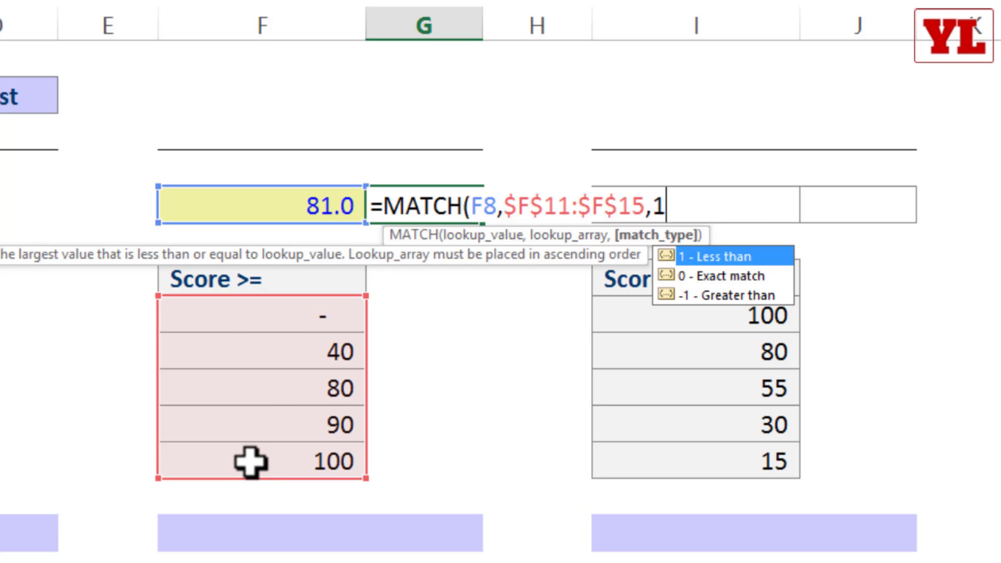
key(Escape)
key(Return)
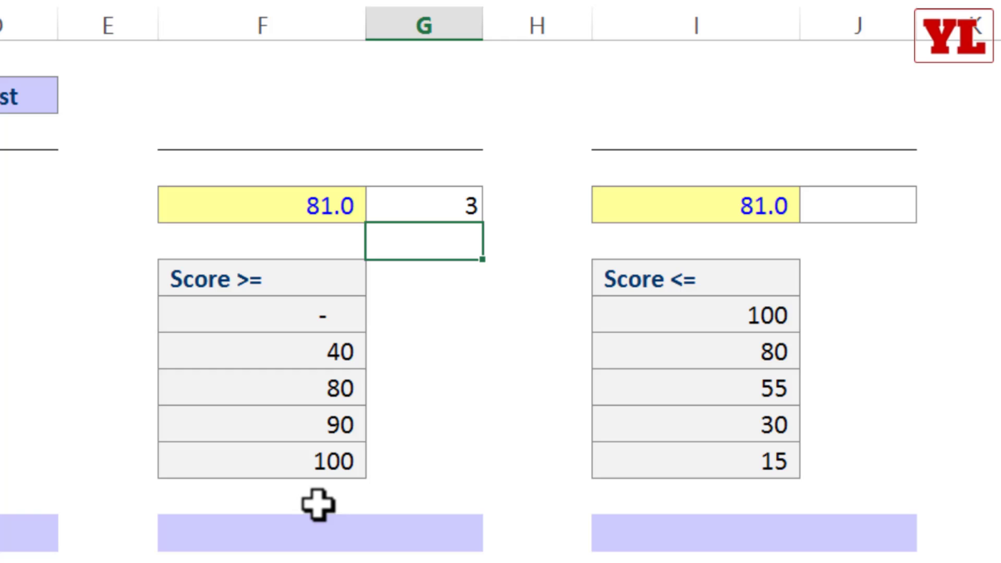
click(440, 206)
double_click(444, 207)
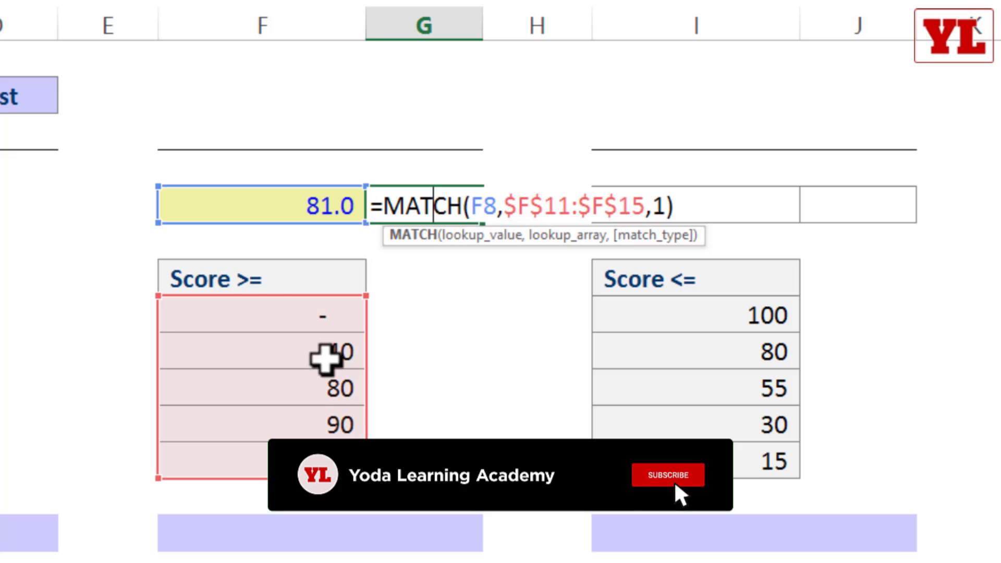
key(ctrl+Return)
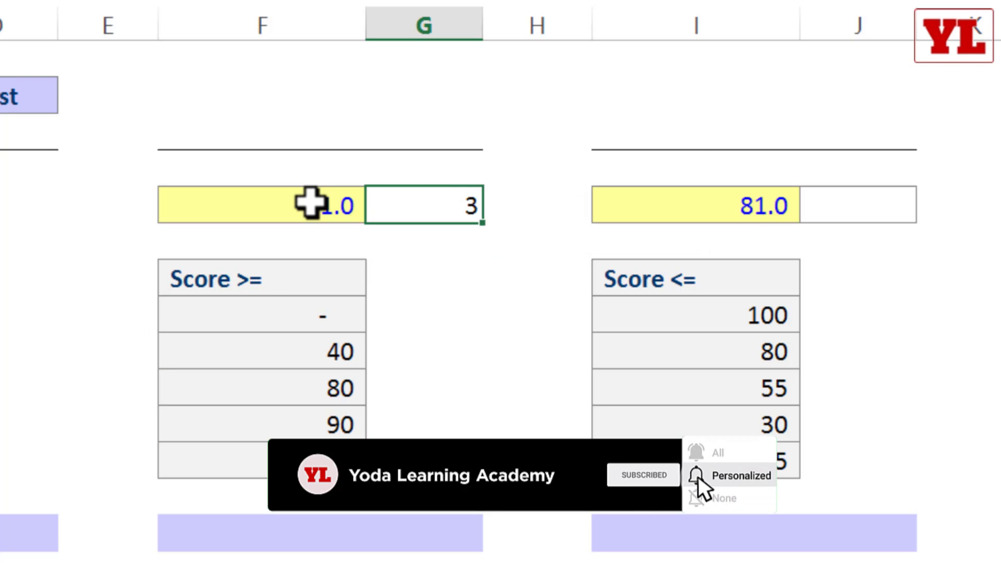
Step: Change the score in F8 to 79
click(311, 202)
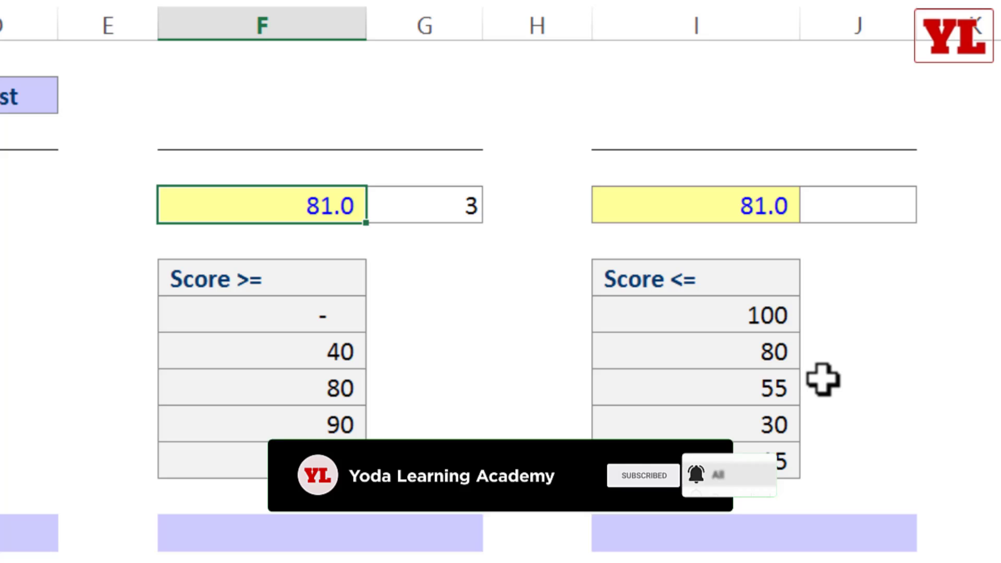
text(79)
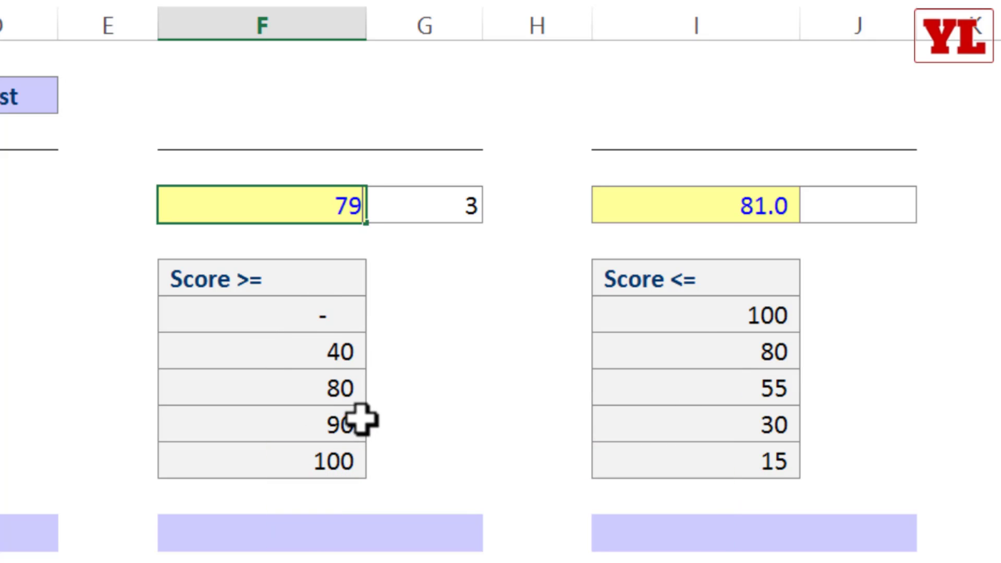
click(342, 392)
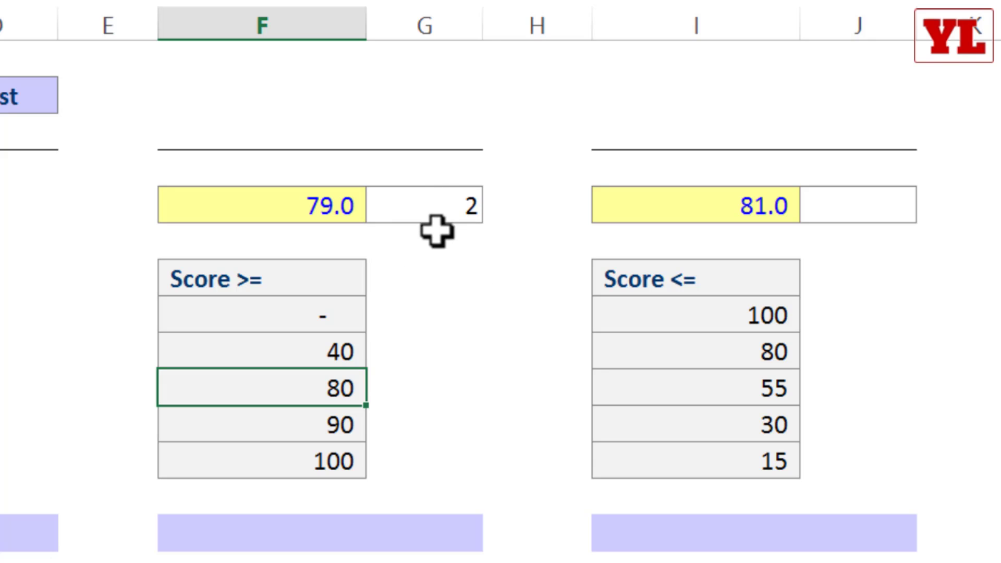
Step: Reopen G8's =MATCH(F8,$F$11:$F$15,1) formula and point at its match type argument
double_click(432, 203)
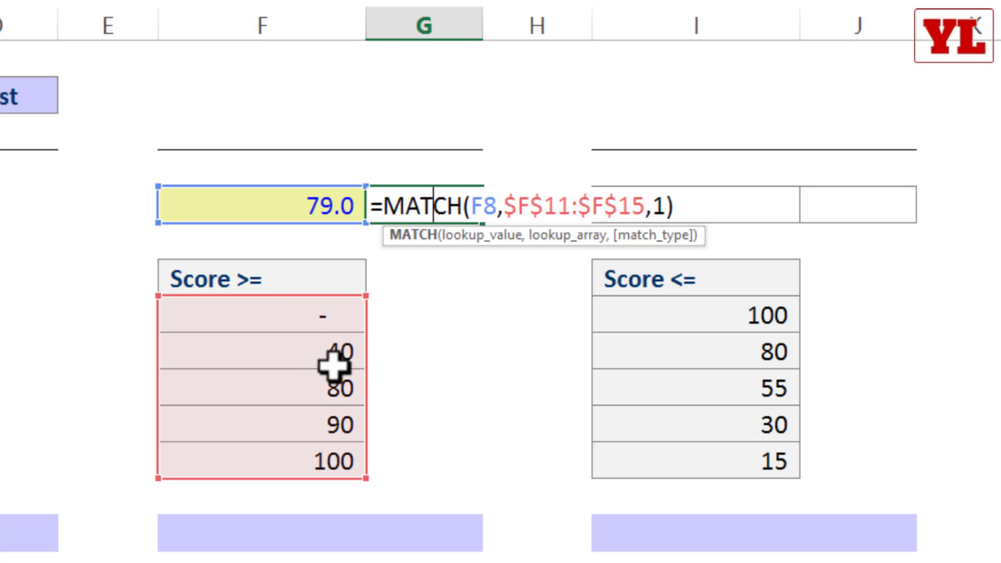
key(Escape)
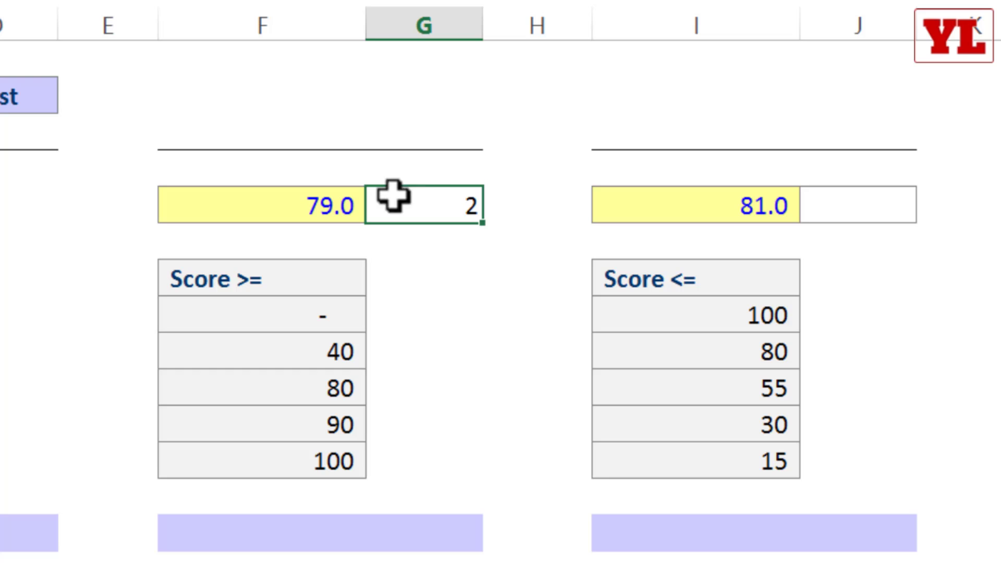
double_click(446, 204)
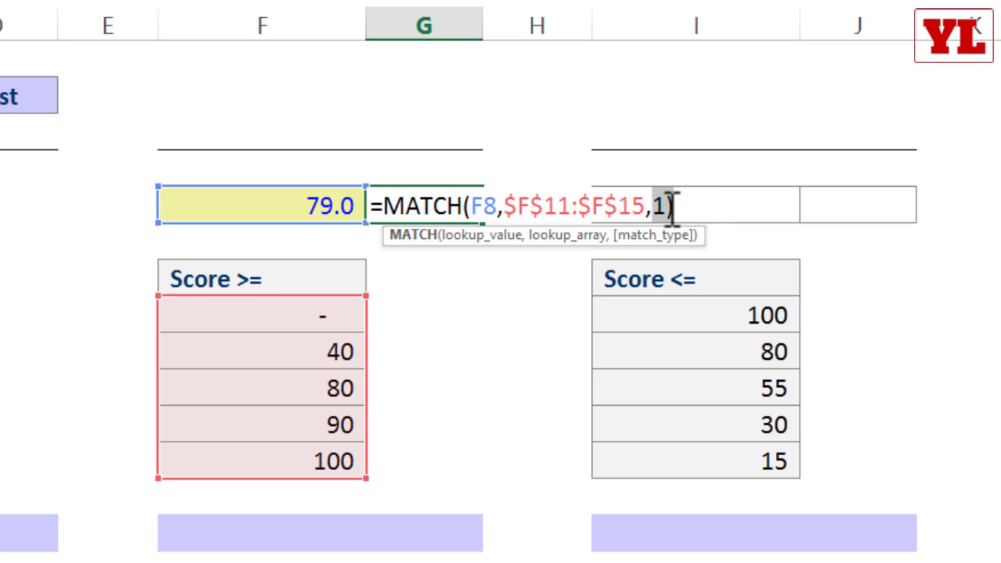
click(671, 208)
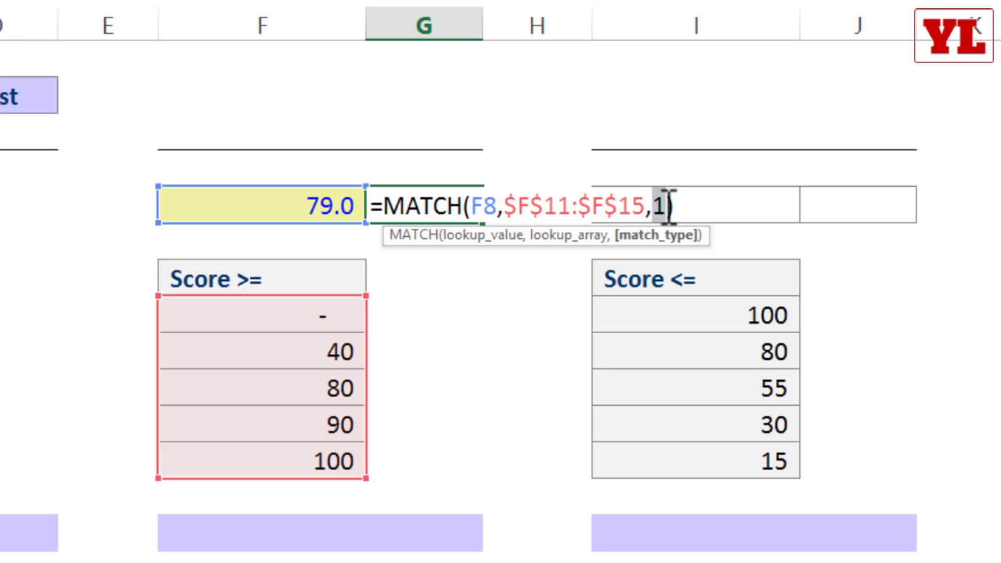
Step: Close G8's formula without edits, keeping the result 2 beside 79.0
key(ctrl+Return)
Step: Rename the right-hand list's header from Score <= to Age <=
click(659, 208)
key(Right)
key(Right)
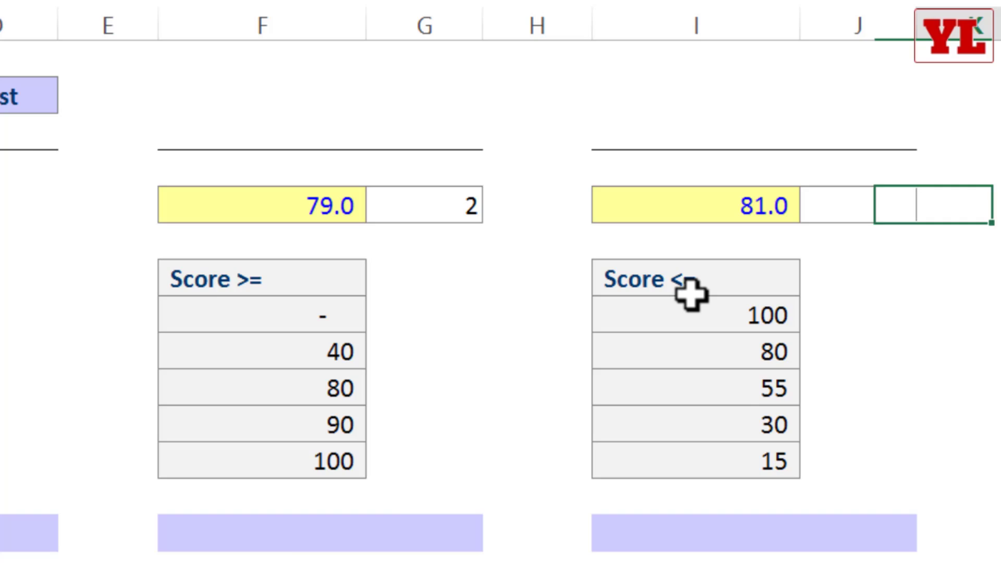
key(Right)
key(Right)
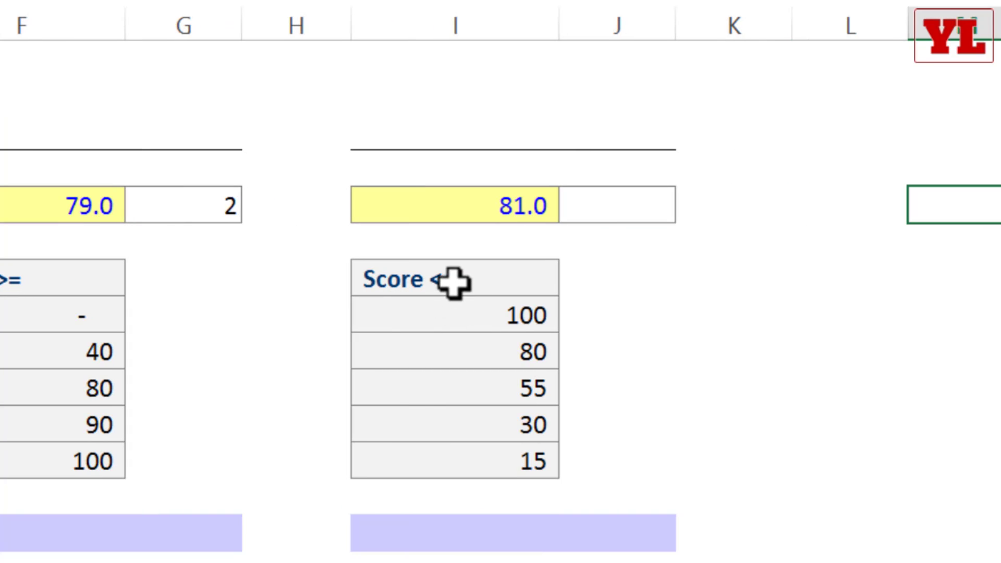
drag(481, 271, 481, 462)
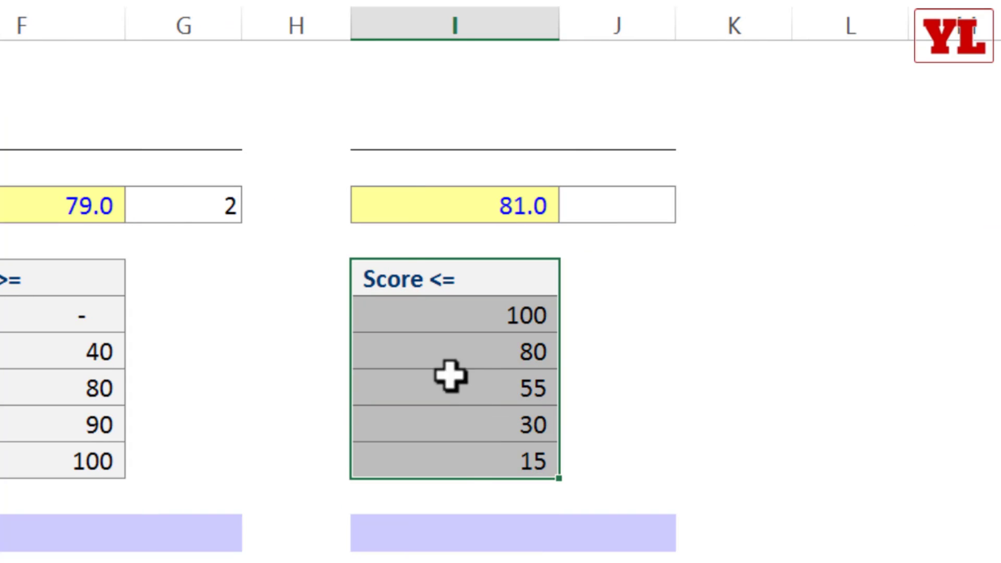
click(396, 276)
double_click(389, 275)
double_click(388, 274)
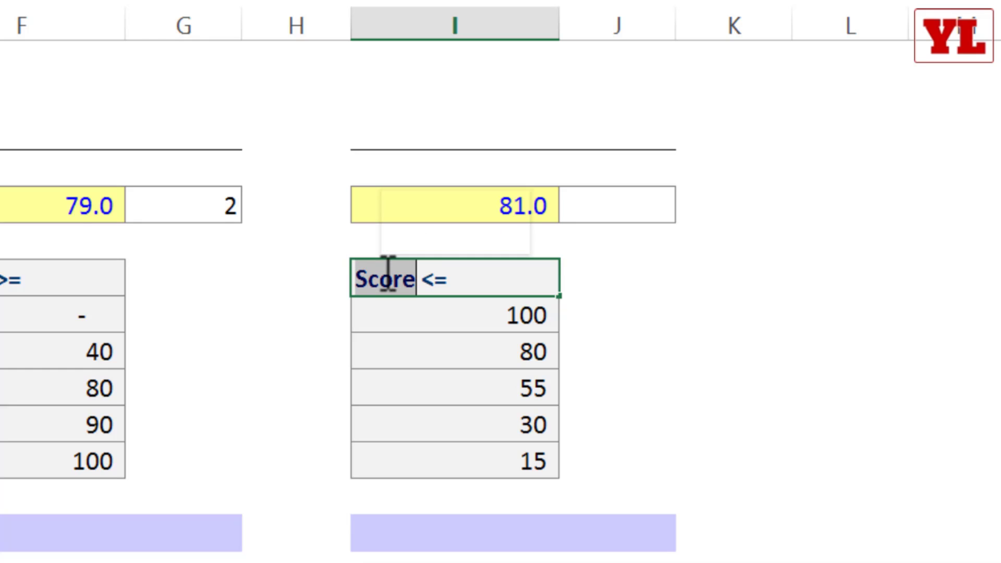
text(Ag)
click(636, 382)
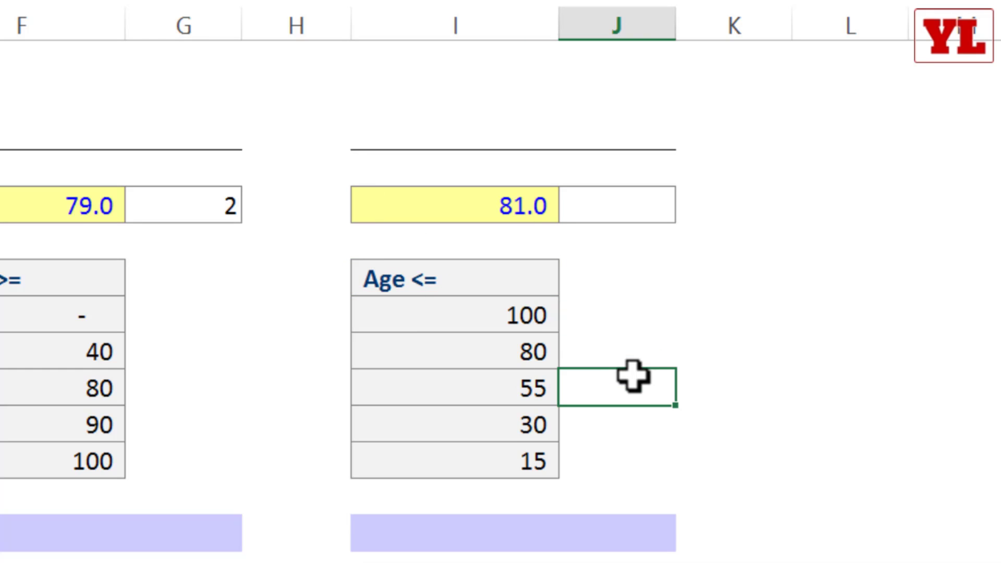
Step: Go down the Age <= values from 100 and re-enter 15 in the last cell
click(545, 321)
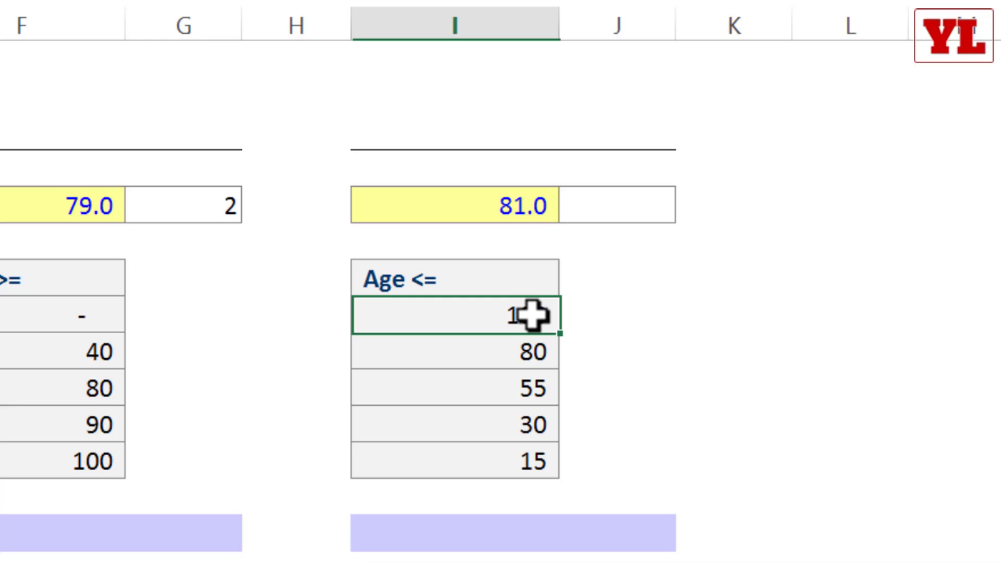
click(537, 390)
click(537, 424)
click(534, 462)
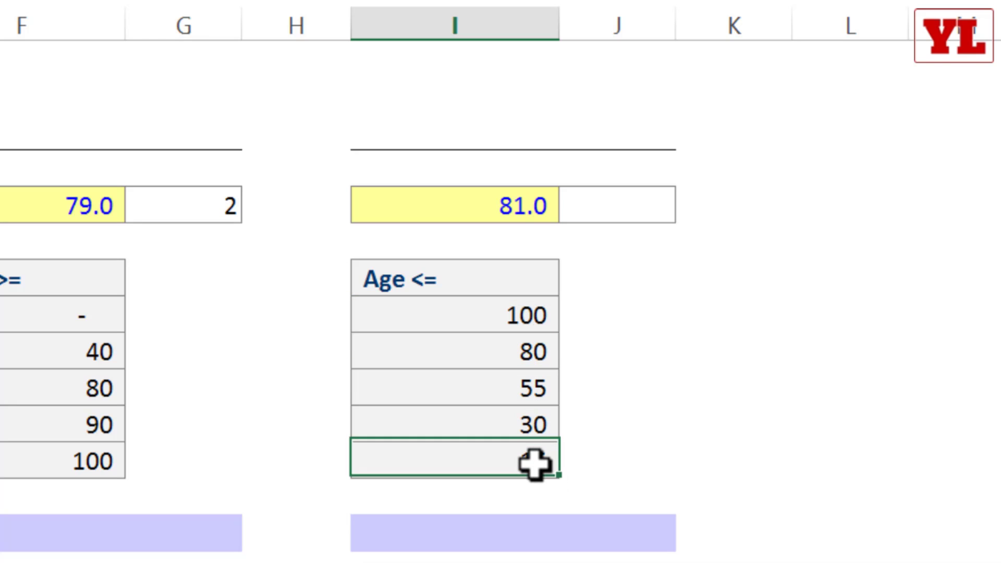
text(15)
key(ctrl+Return)
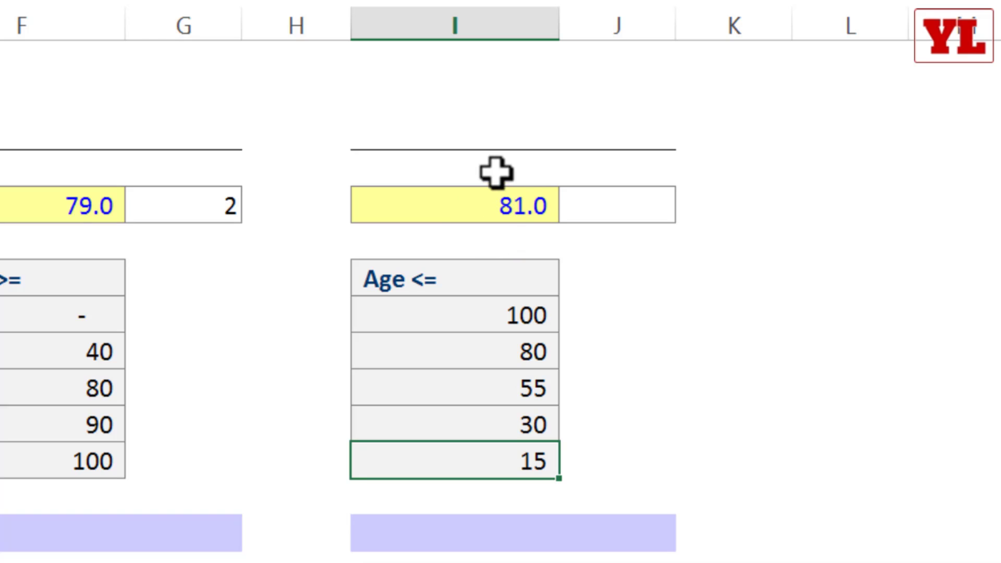
Step: Enter =MATCH(I8,$I$11:$I$15,-1) in J8, returning 1 for the age 81.0
click(618, 213)
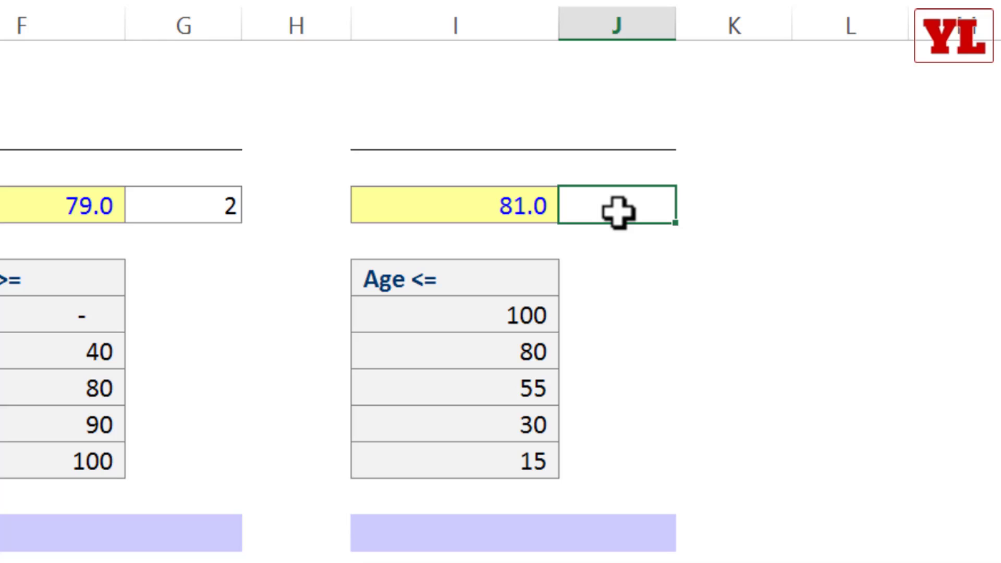
text(=m)
key(Tab)
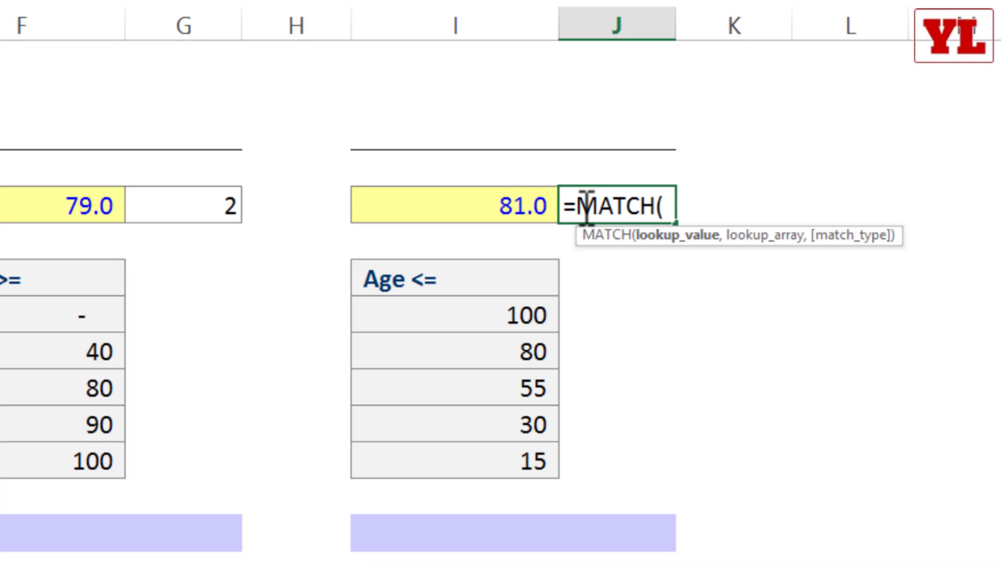
click(503, 197)
text(,)
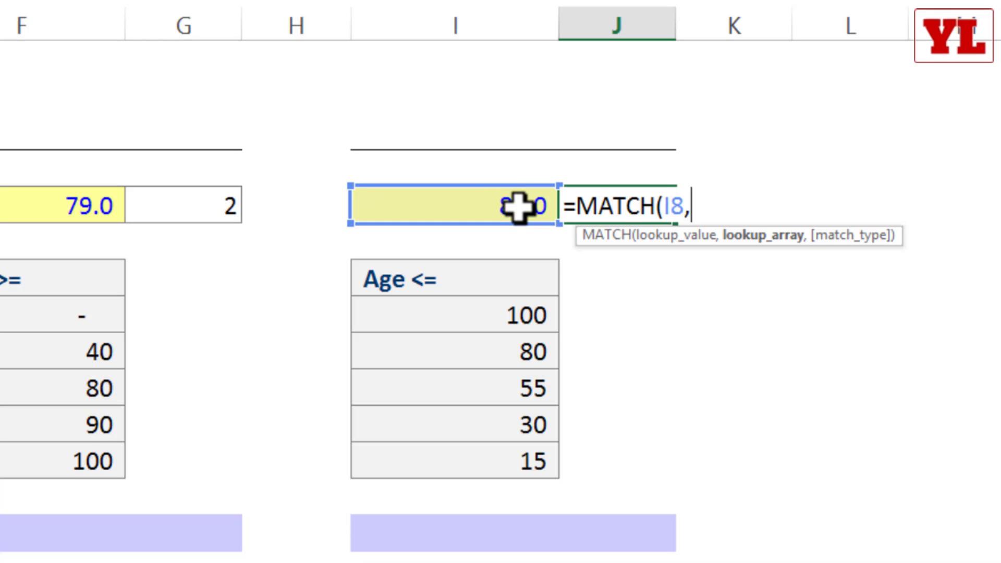
drag(515, 321, 502, 459)
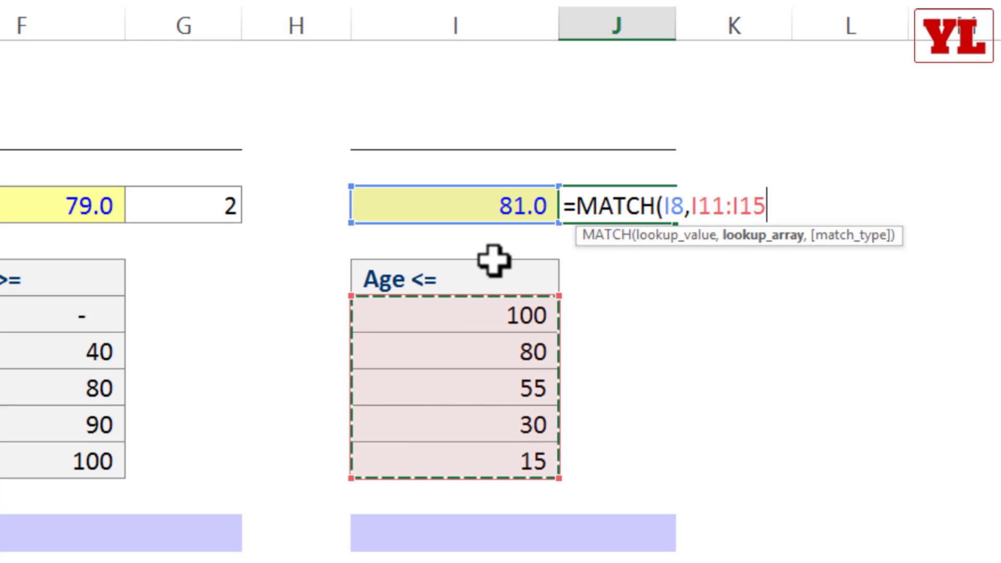
key(F4)
text(,)
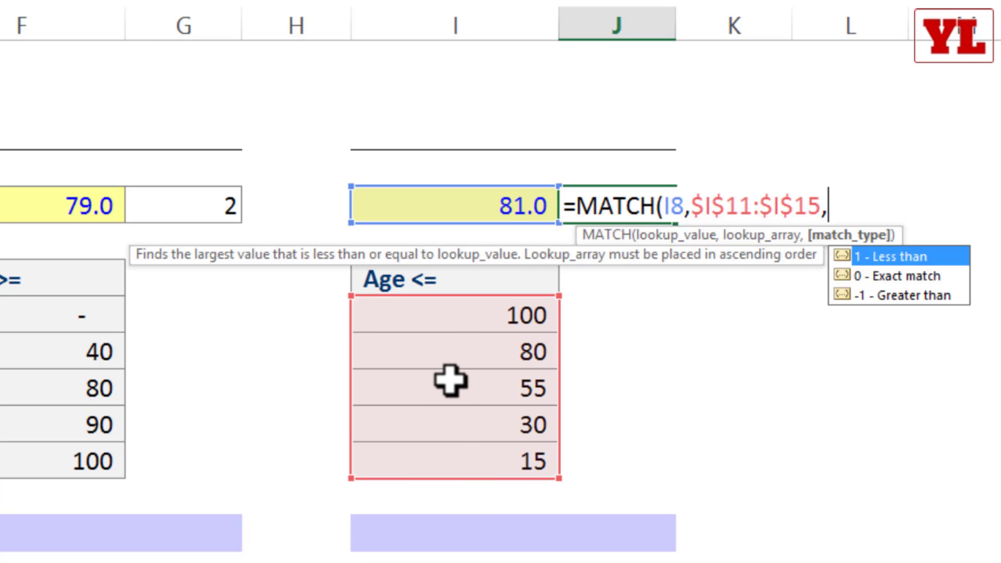
text(-1)
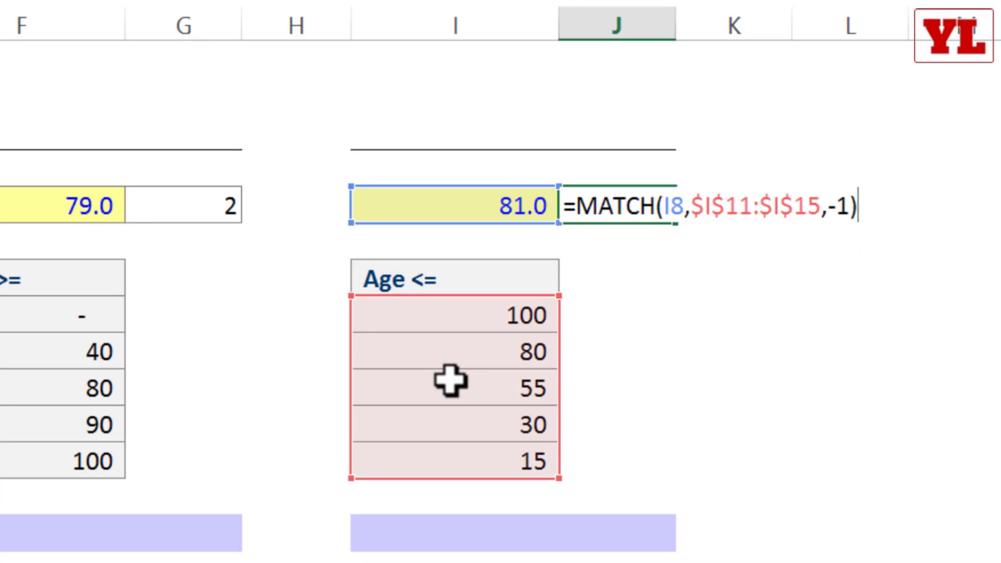
key(Return)
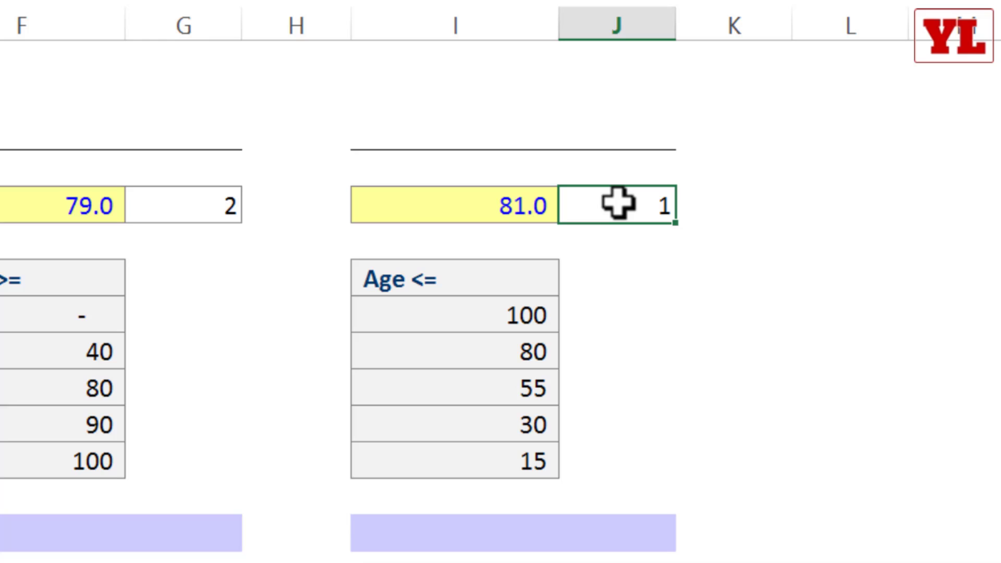
Step: Review J8's formula, then set the age in I8 to 80 and compare against the Age <= list
double_click(613, 202)
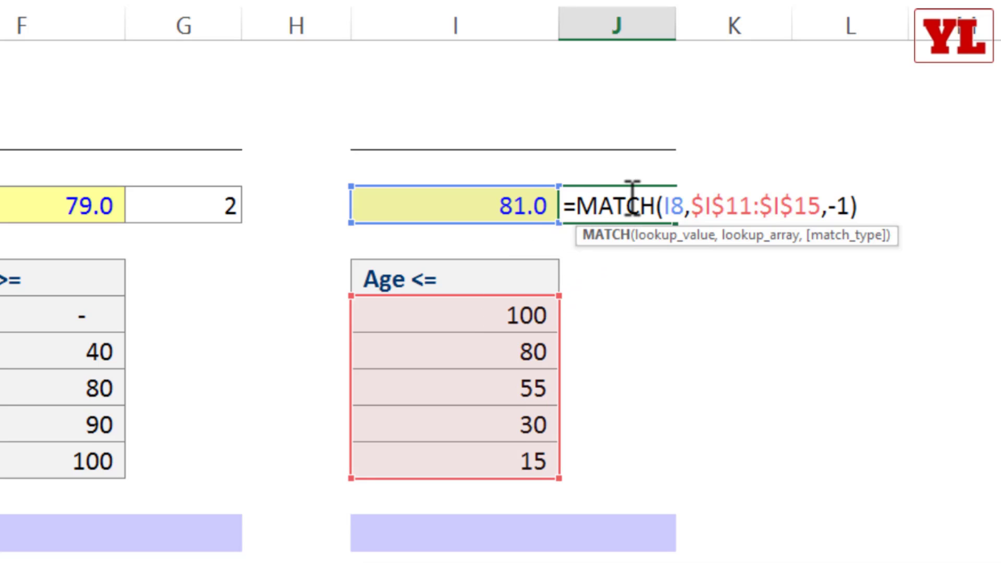
key(ctrl+Return)
click(518, 194)
text(80)
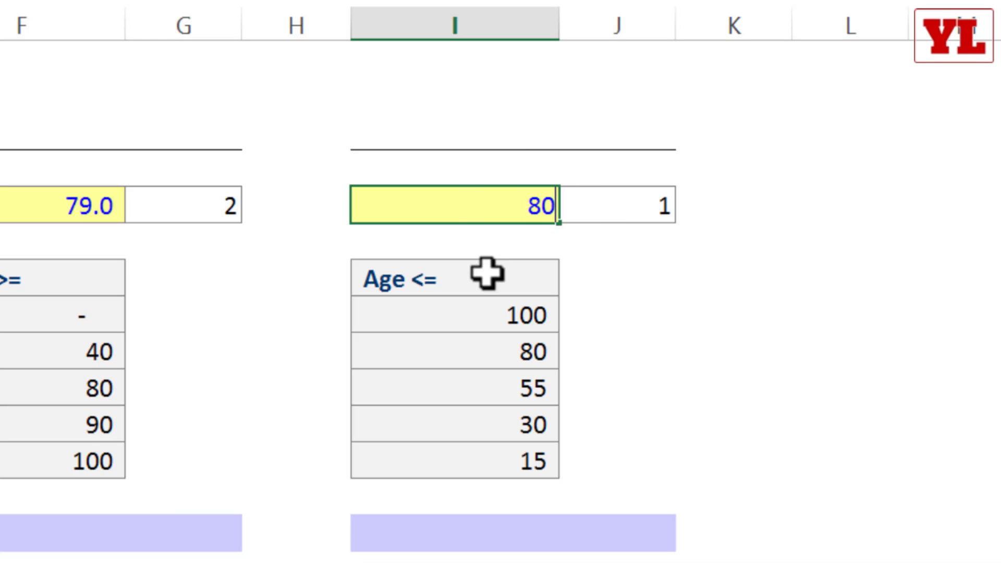
key(ctrl+Return)
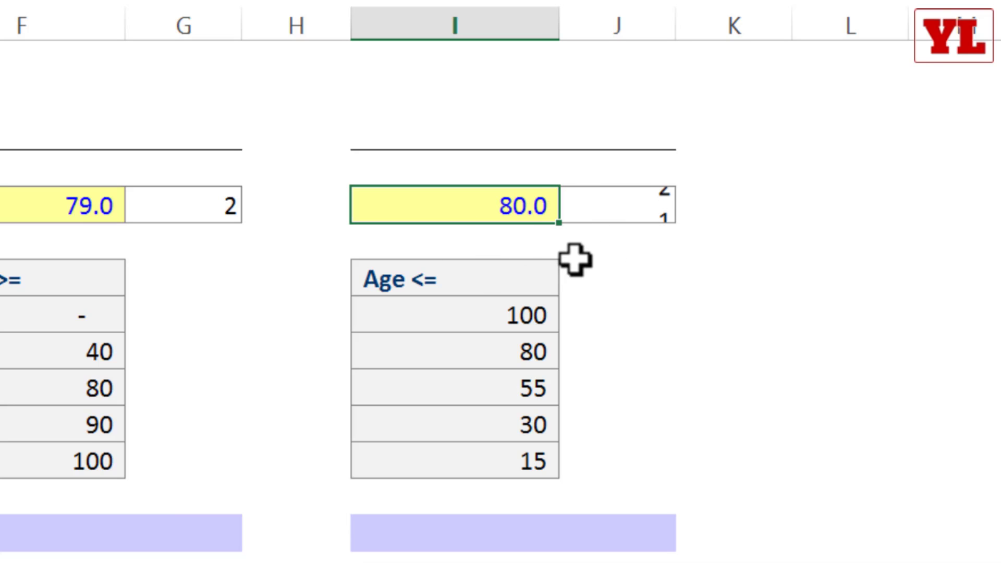
key(Tab)
drag(516, 316, 522, 462)
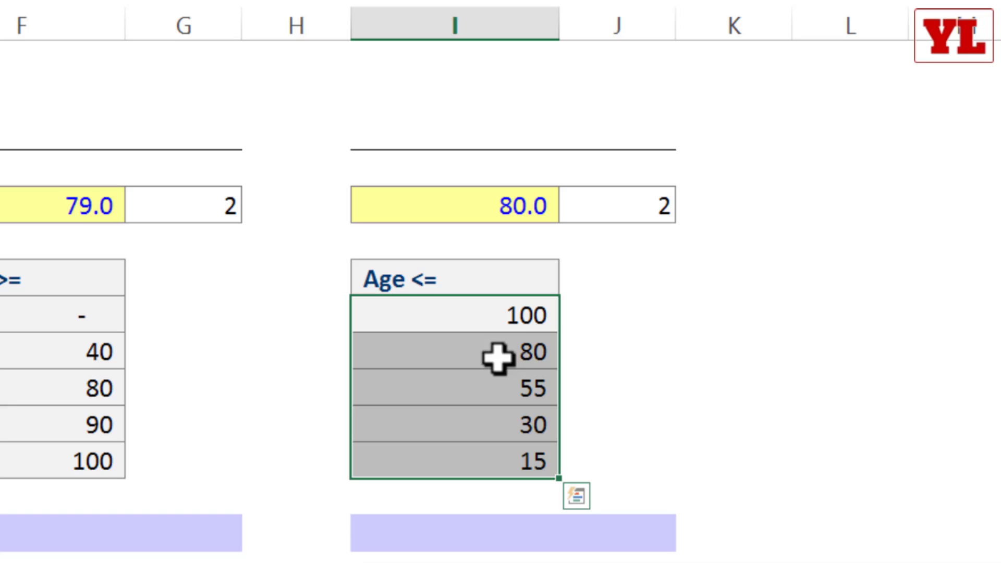
click(579, 205)
Step: Change the age in I8 to 75, then to 54, so J8 returns 3
click(510, 199)
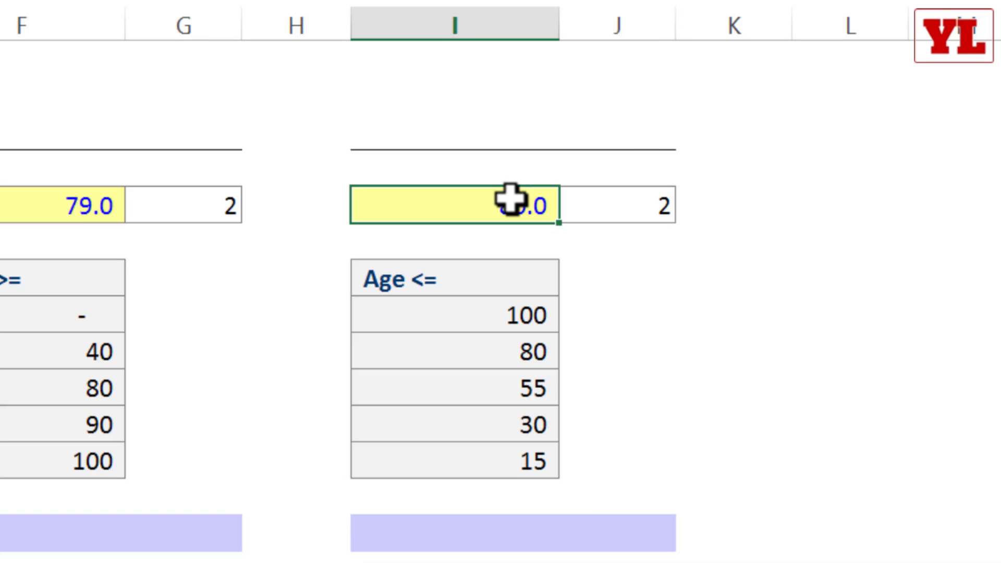
text(75)
key(Tab)
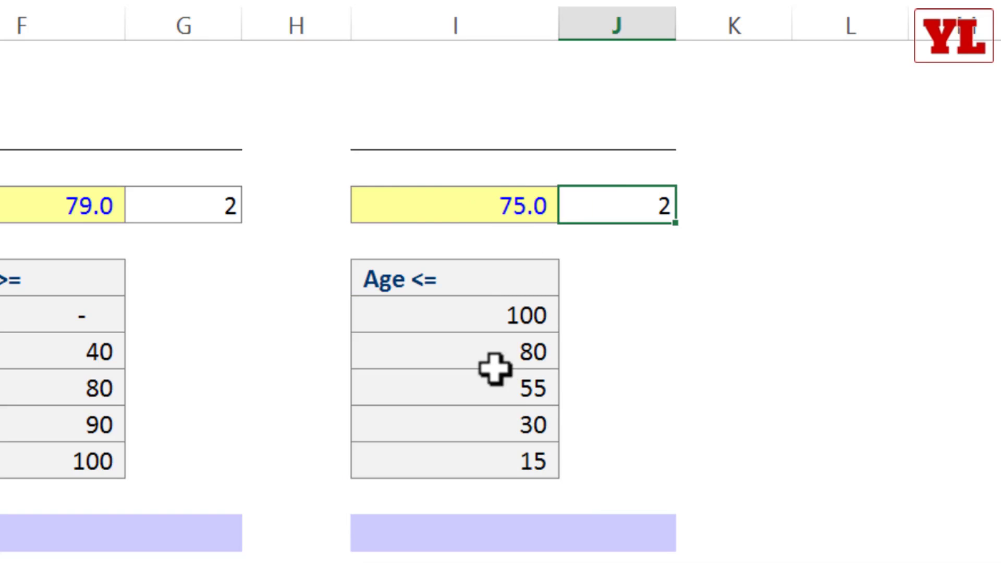
click(513, 202)
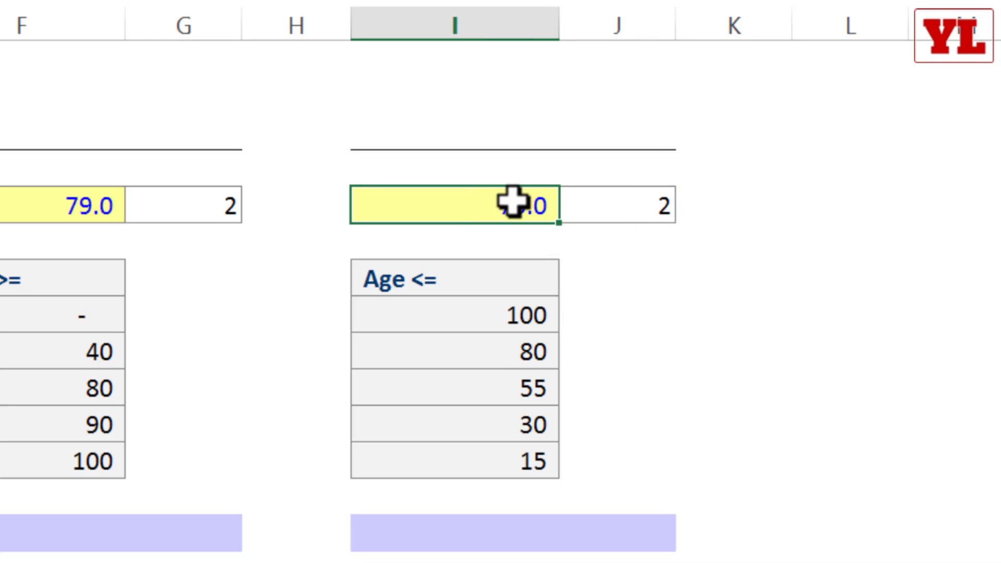
text(54)
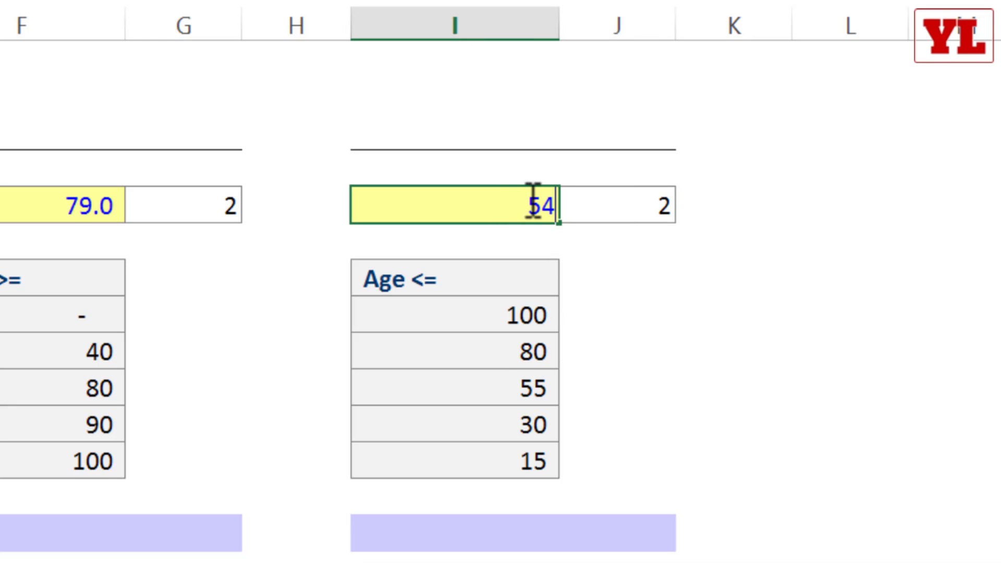
key(Tab)
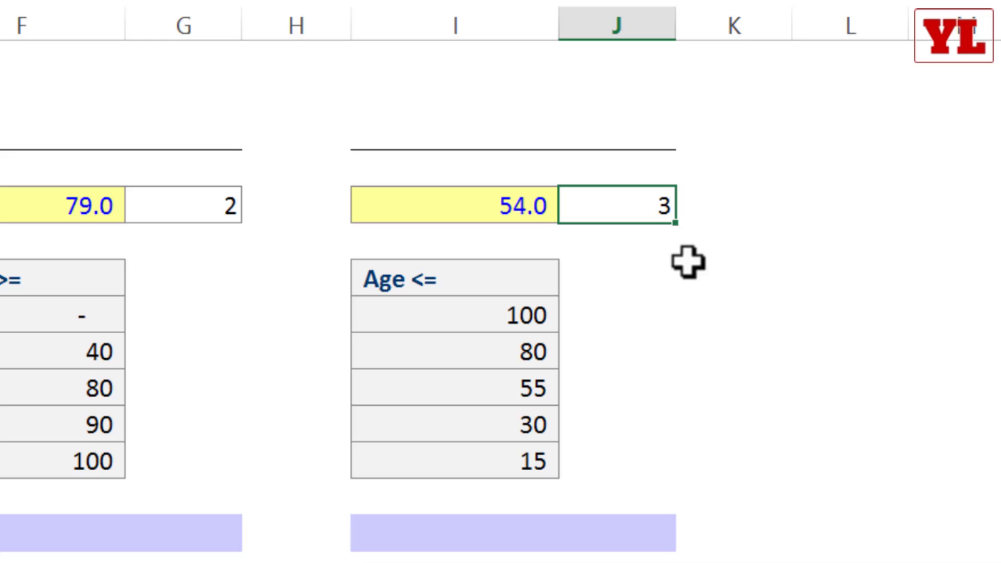